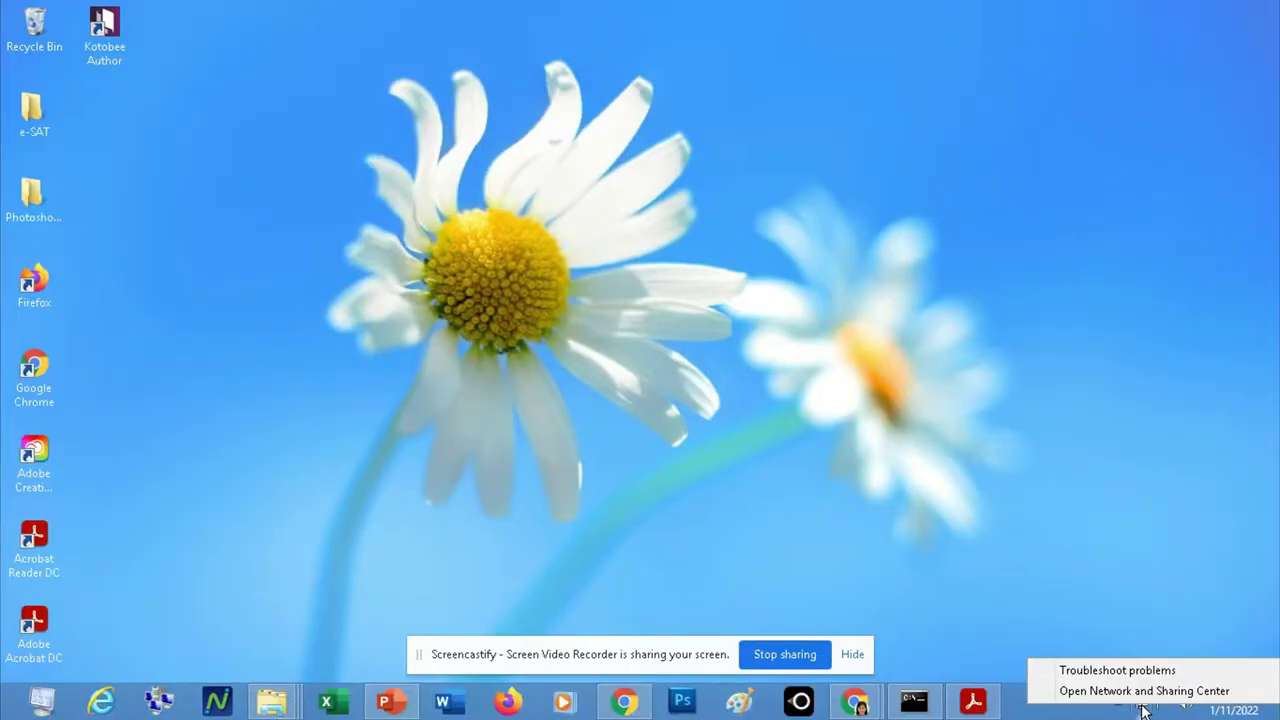
Start the Troubleshoot problems diagnostics from the network icon in the notification area.
click(1094, 567)
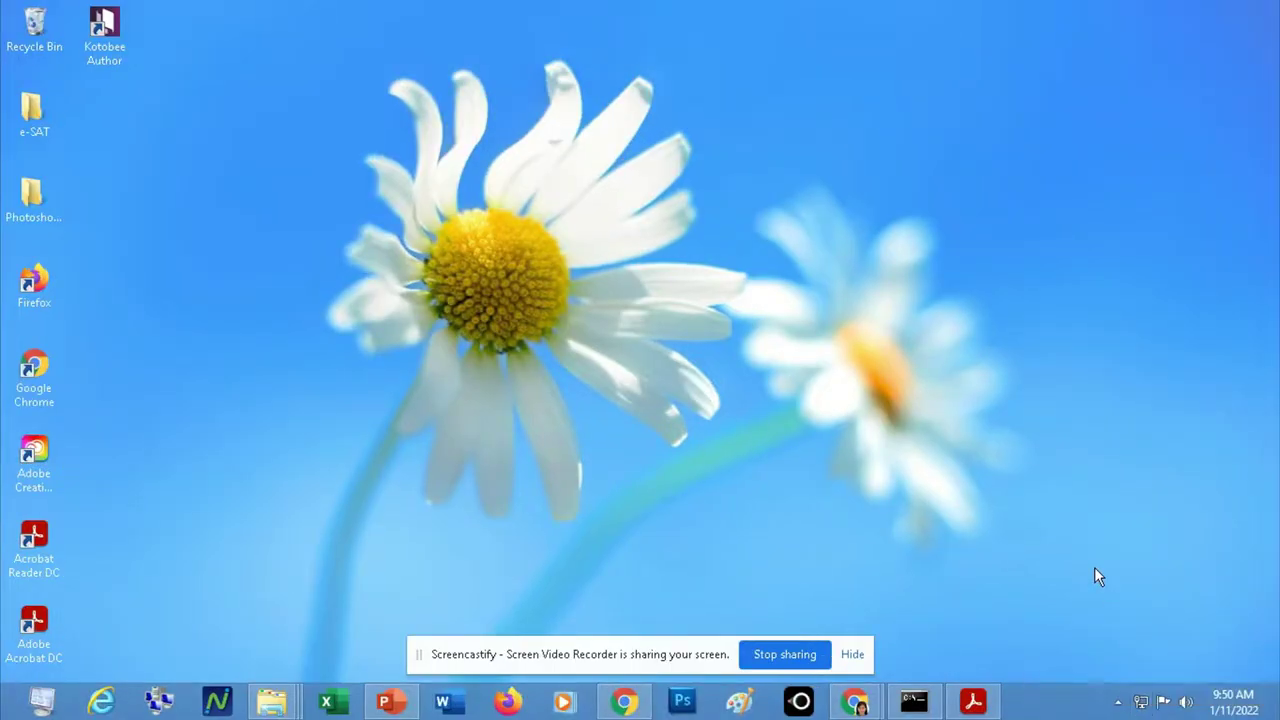
right_click(1143, 702)
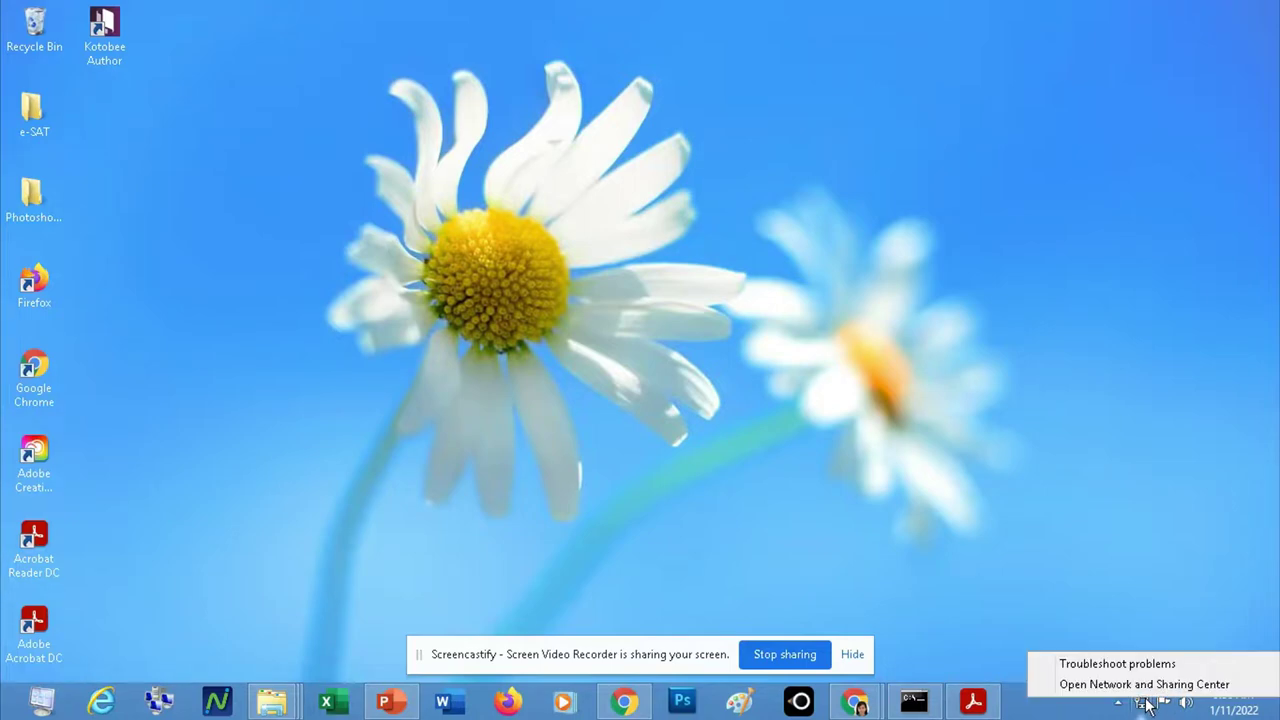
click(1108, 664)
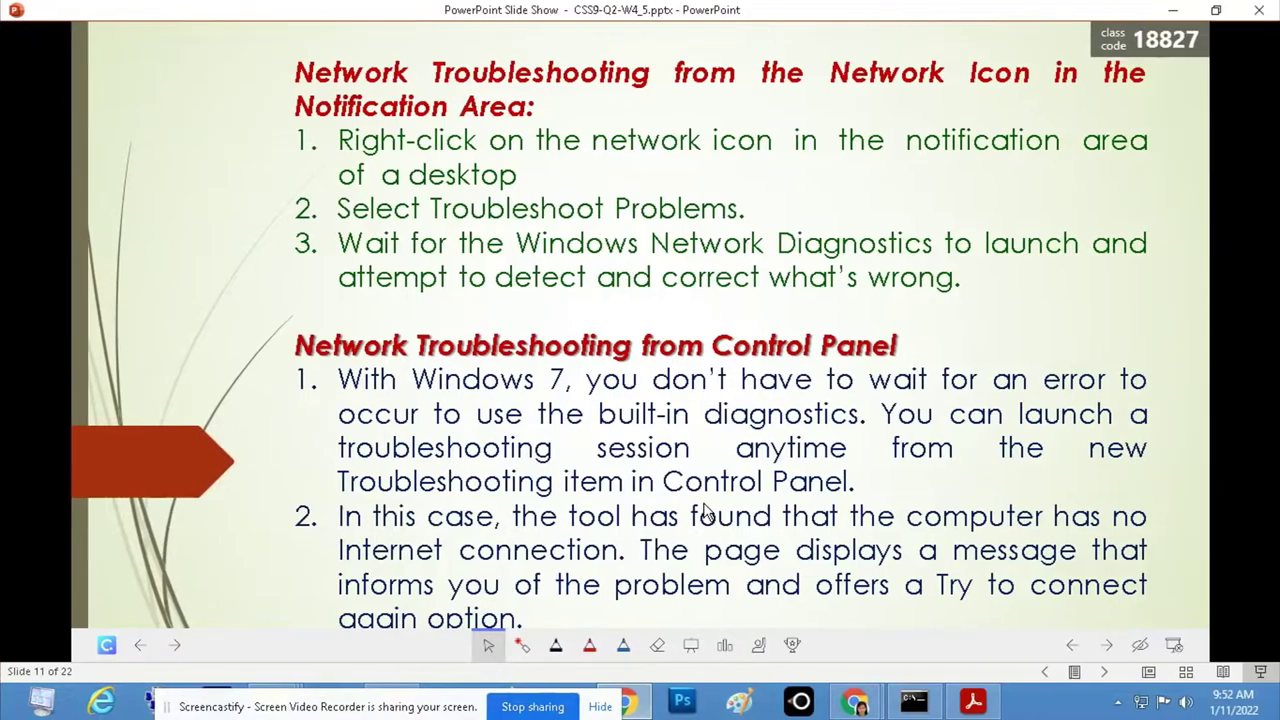
Minimize the PowerPoint slide show and the Downloads window to reveal the desktop.
click(1173, 10)
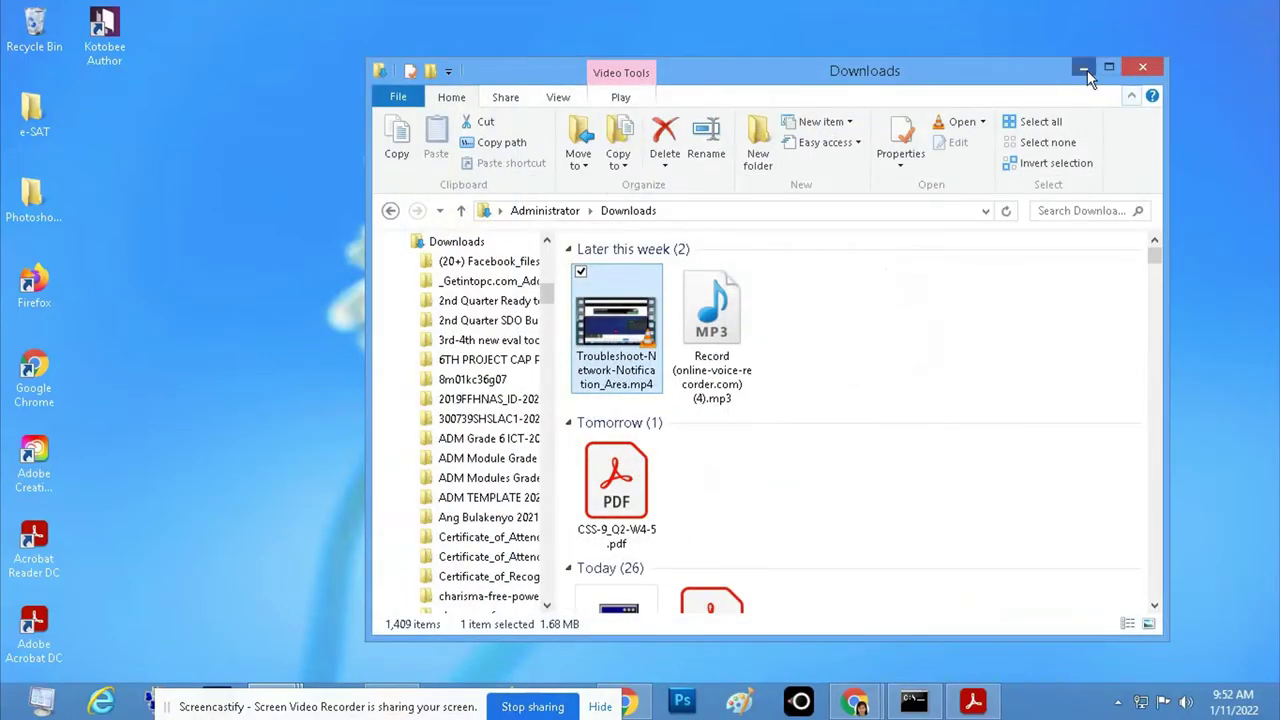
click(1092, 67)
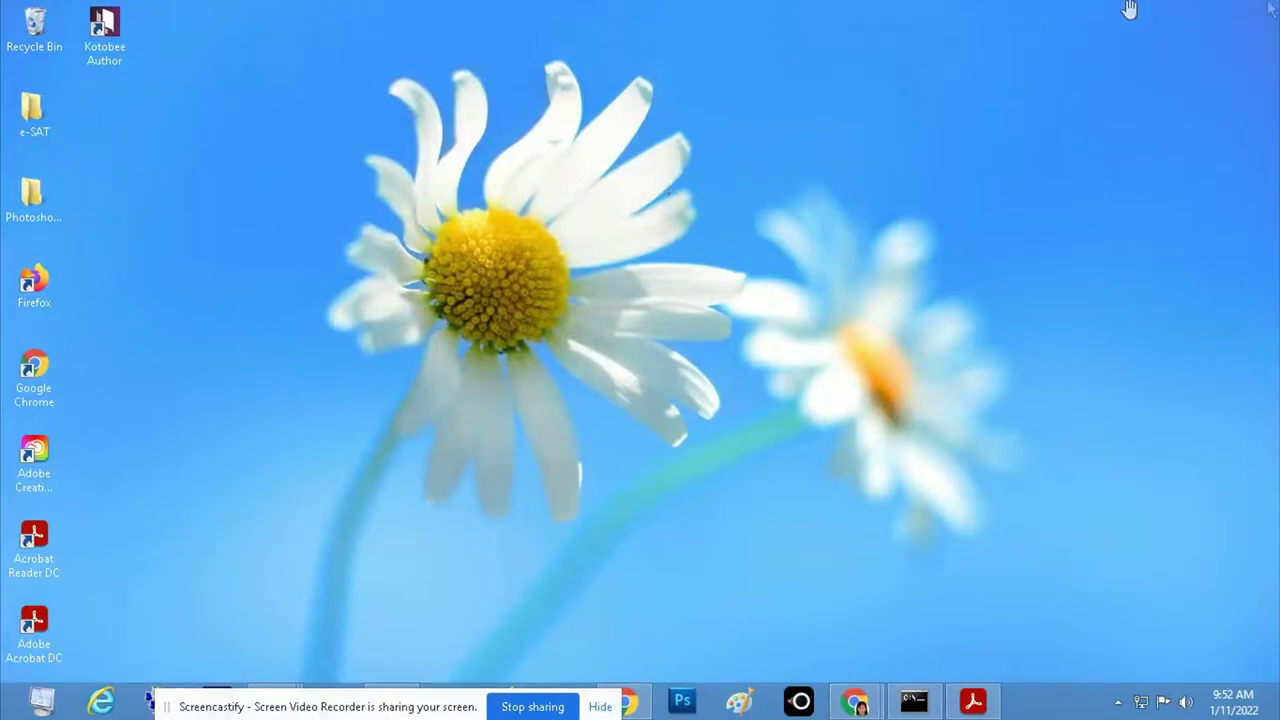
mouse_move(1272, 5)
click(1245, 175)
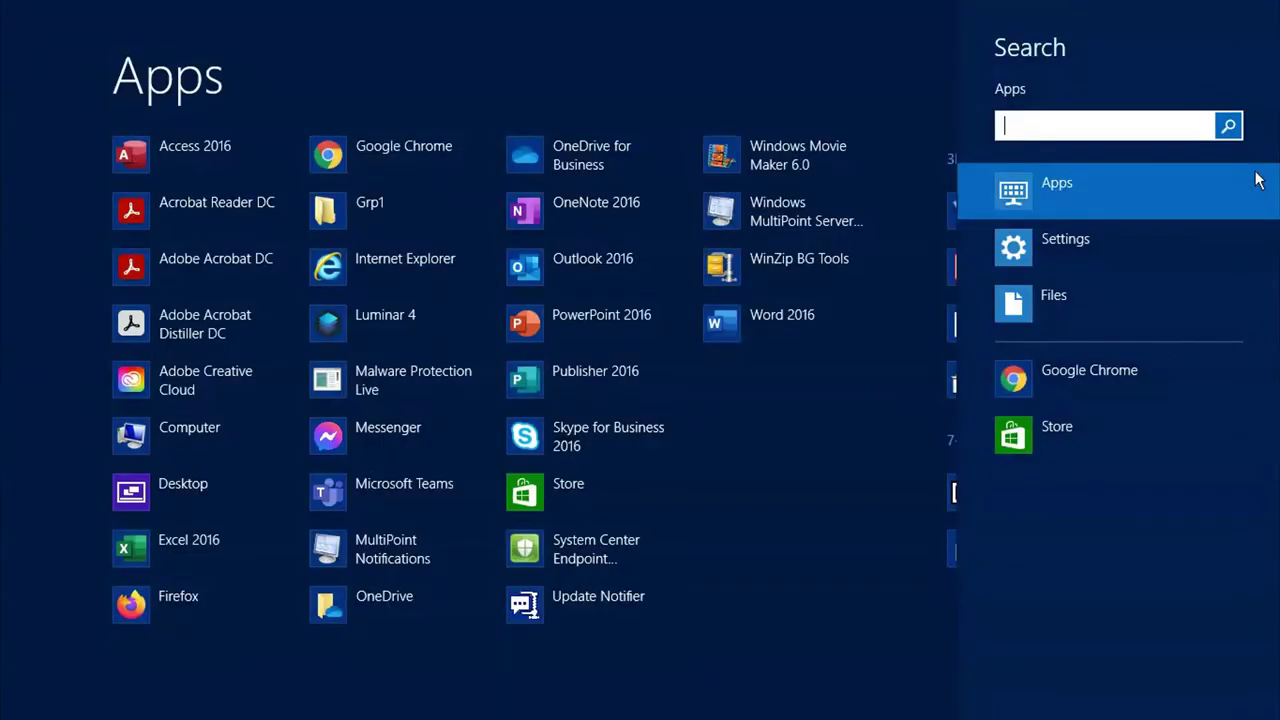
text(control)
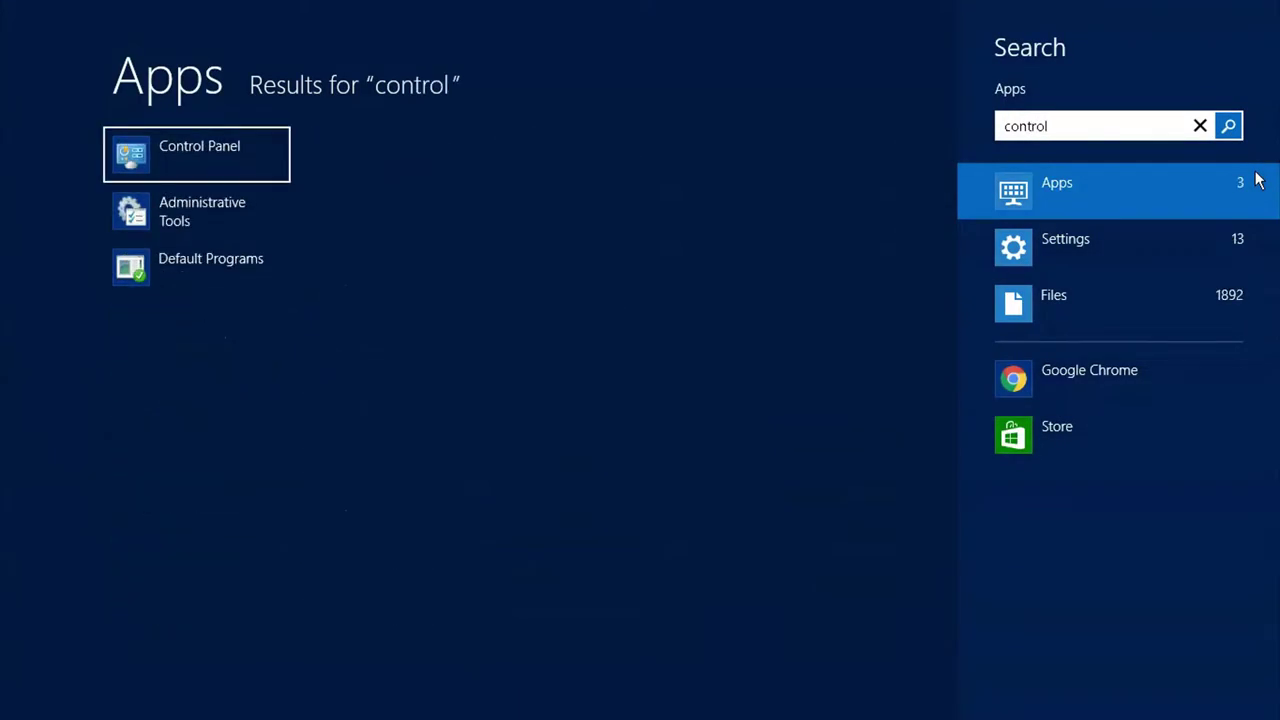
click(220, 162)
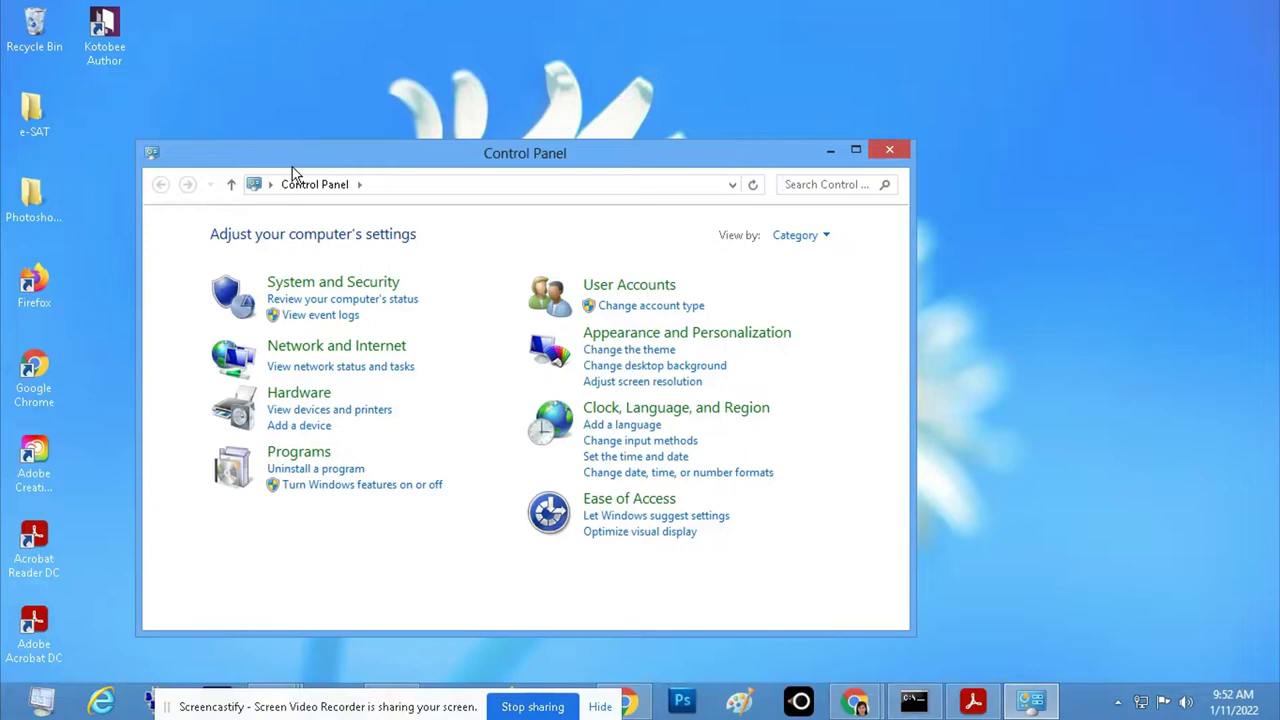
click(893, 152)
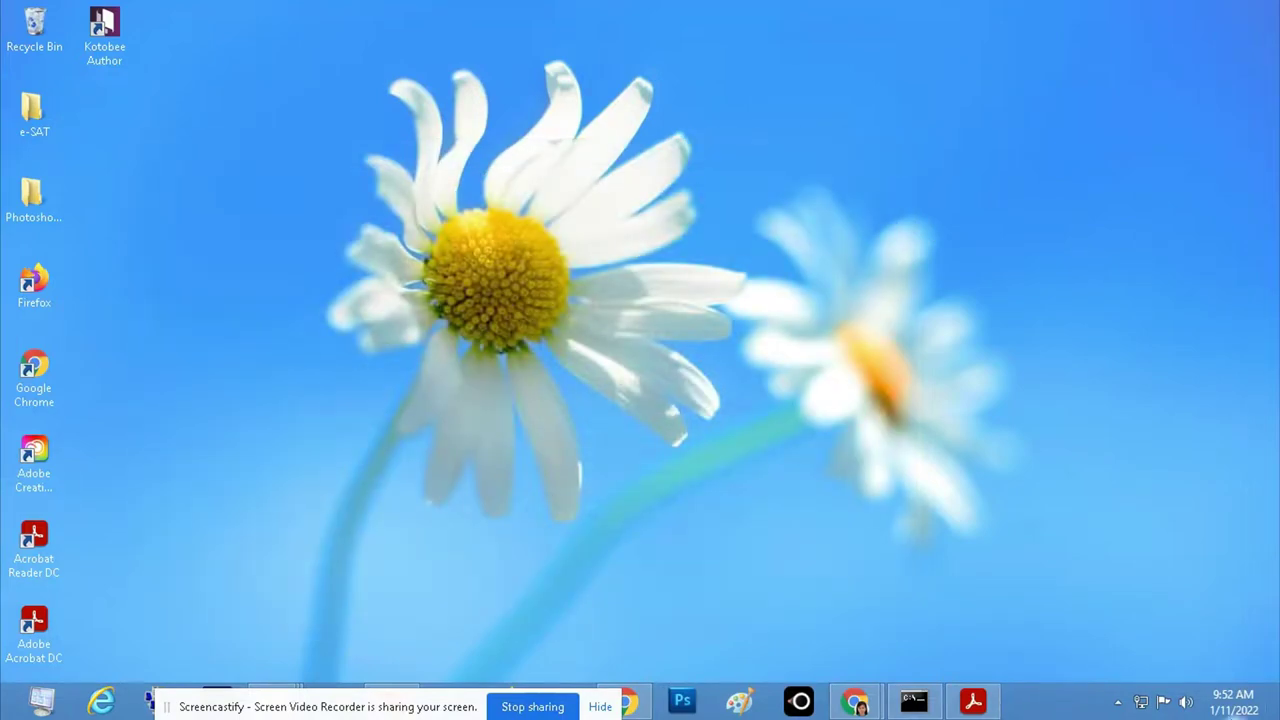
Open the Network and Sharing Center from the network icon and display its list of Troubleshoot problems options.
right_click(1138, 710)
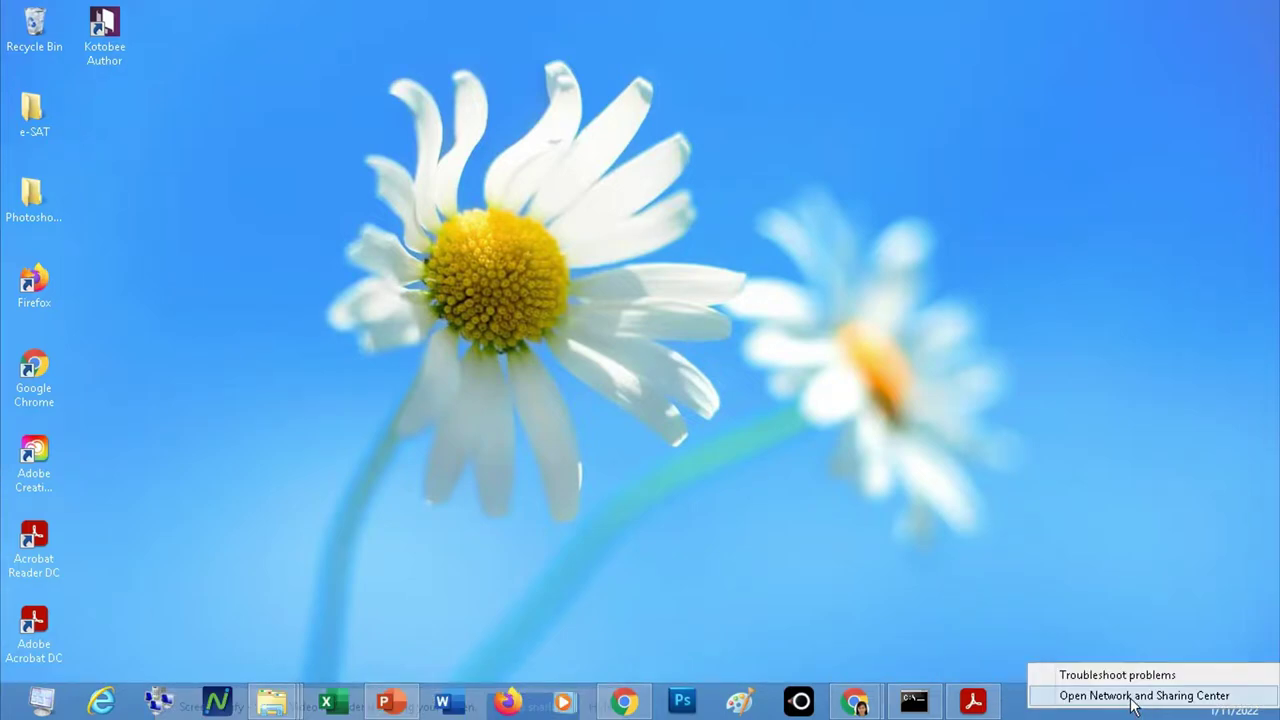
click(1133, 697)
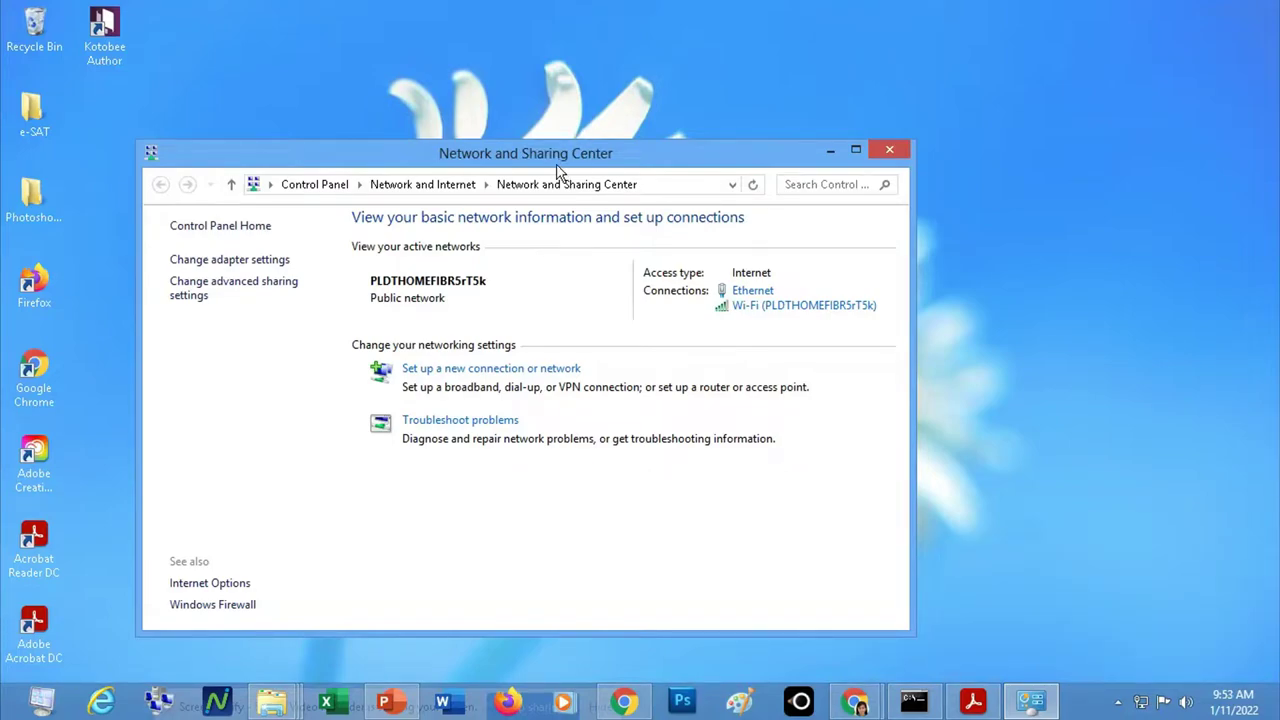
click(444, 424)
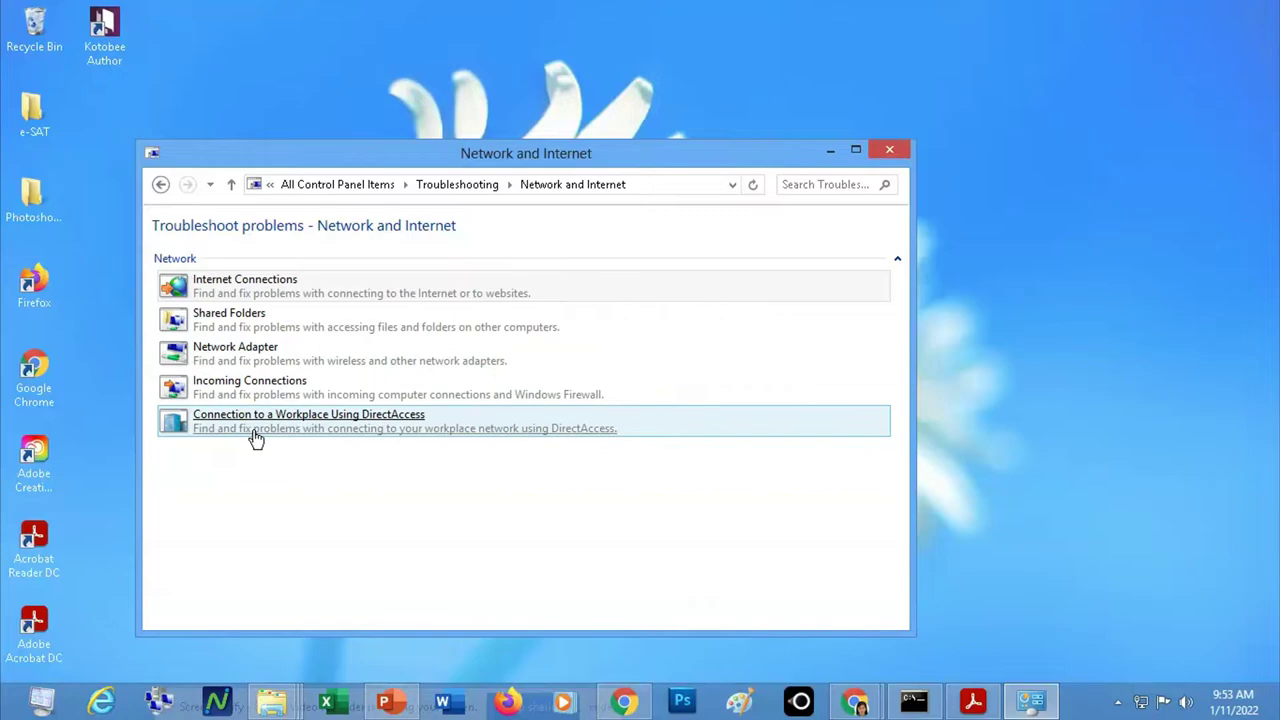
Run the Network Adapter troubleshooter on all network adapters and close it when it finishes.
click(244, 361)
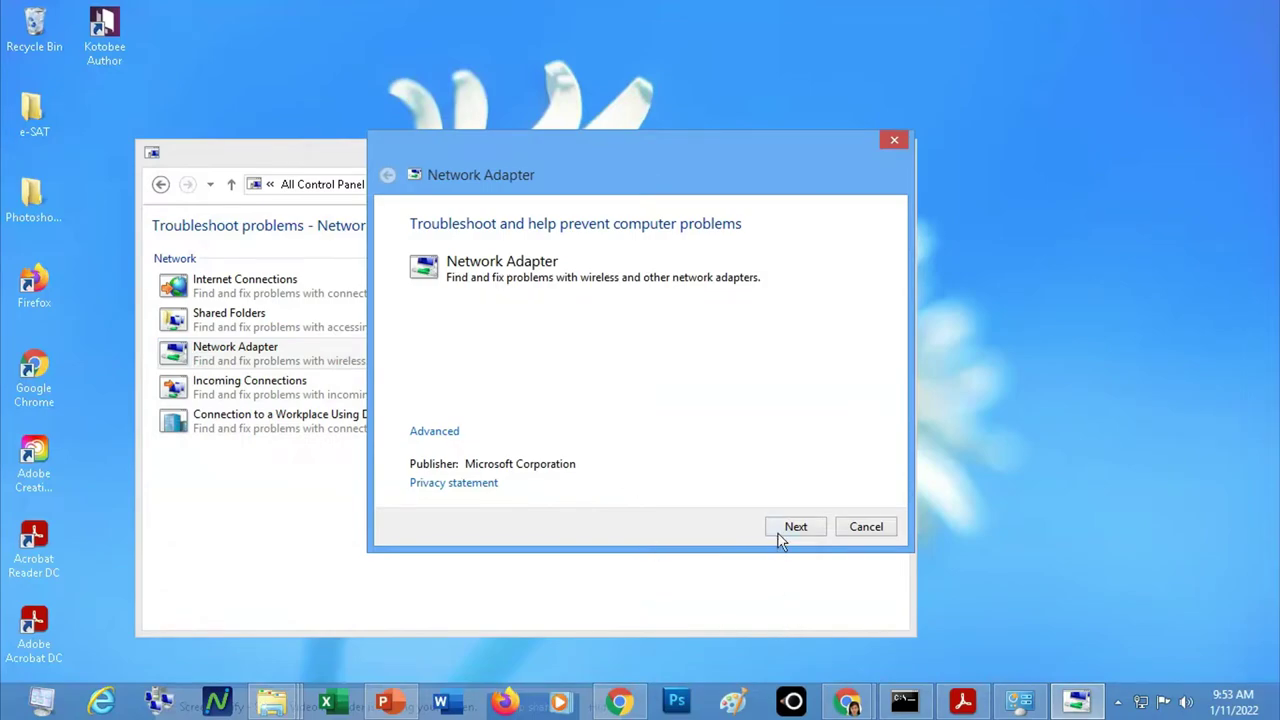
click(795, 530)
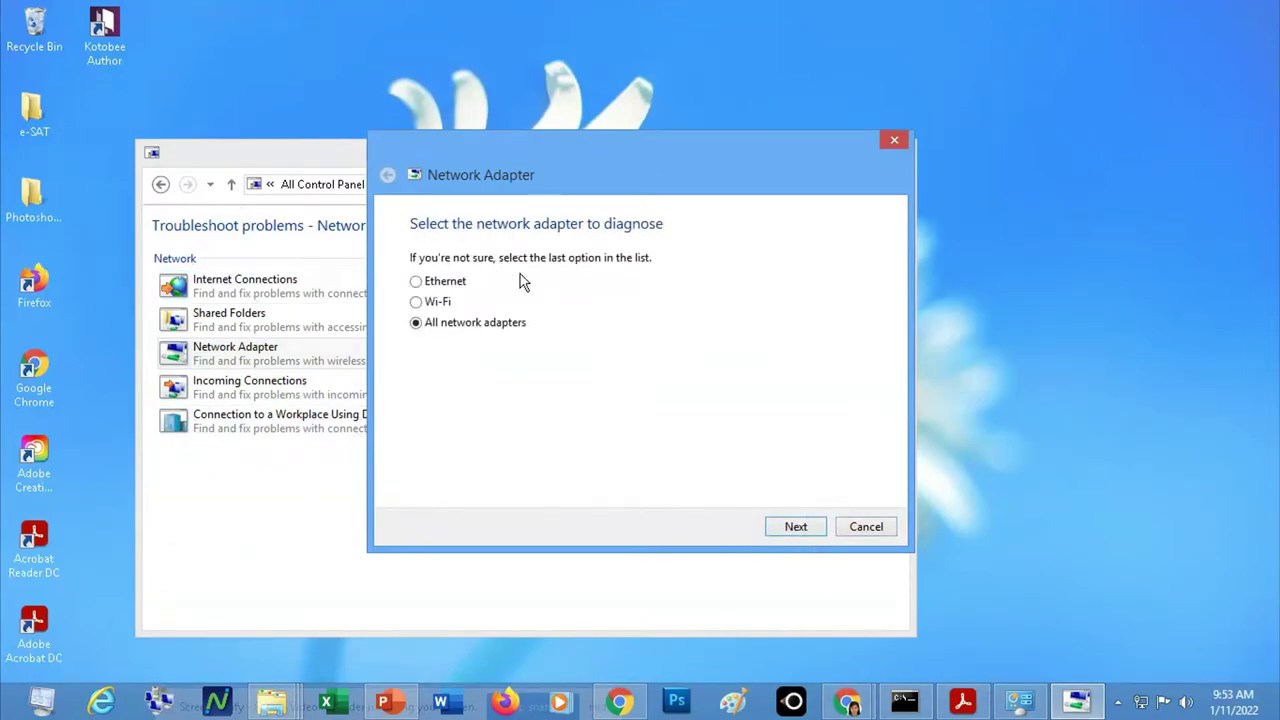
click(808, 527)
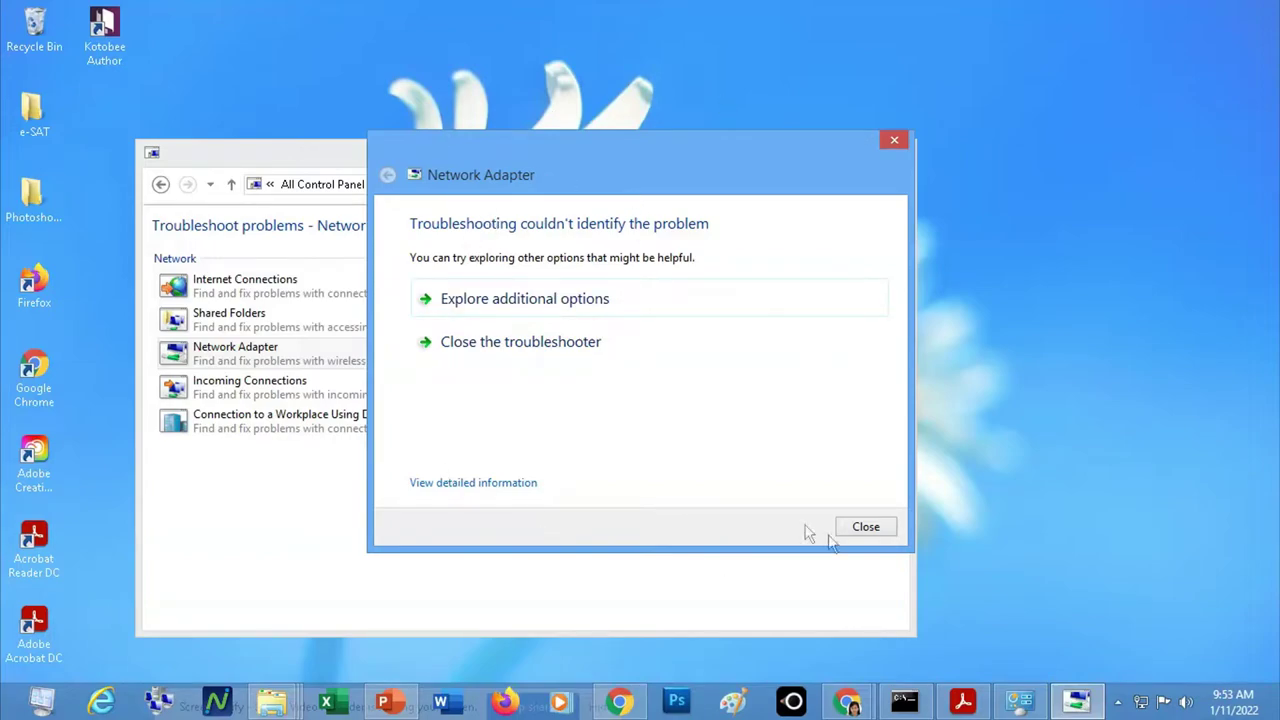
click(858, 527)
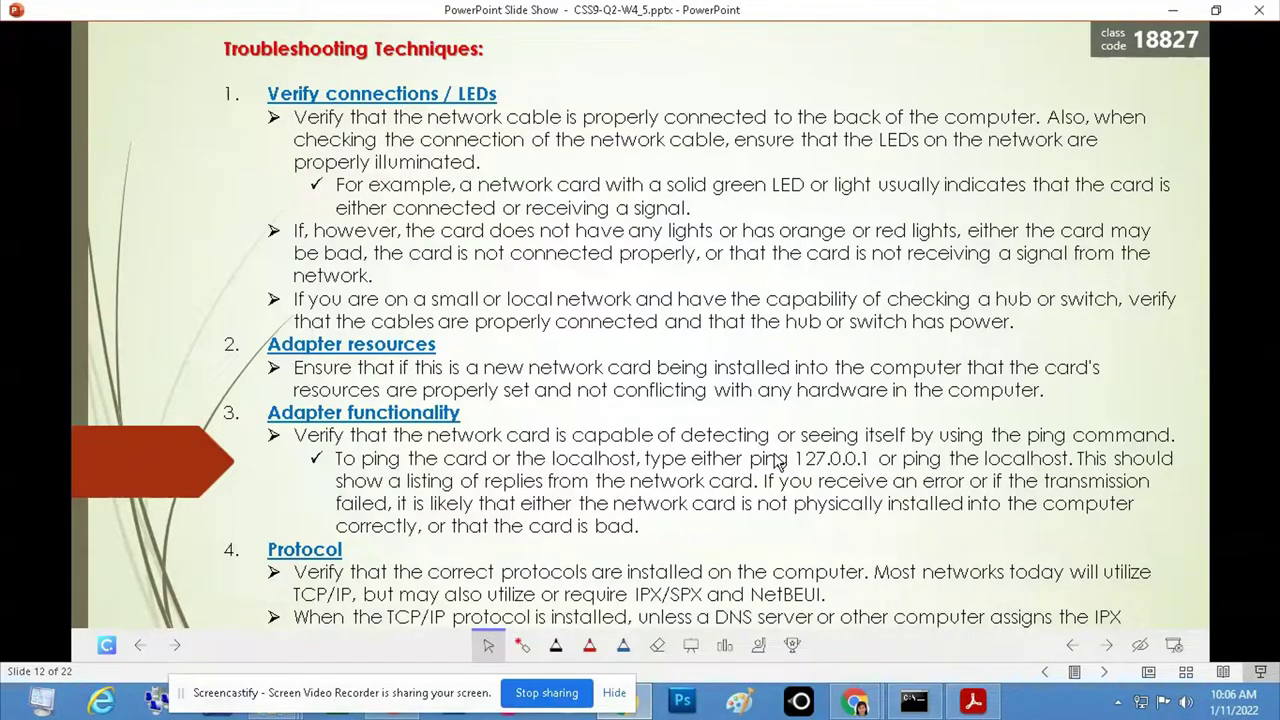
Circle "ping 127.0.0.1" under Adapter functionality on the slide with the red pen and return to the normal pointer.
click(589, 645)
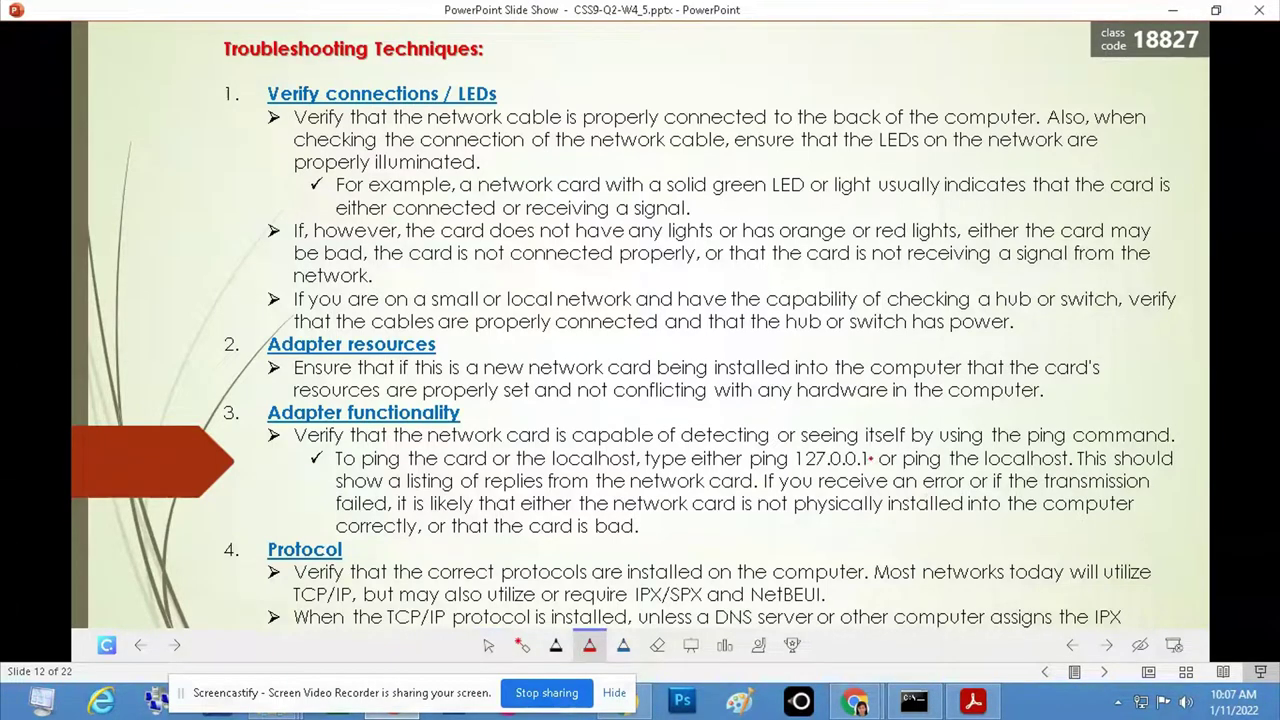
mouse_move(870, 458)
mouse_down()
mouse_move(812, 446)
mouse_move(741, 460)
mouse_move(826, 485)
mouse_move(871, 455)
mouse_up()
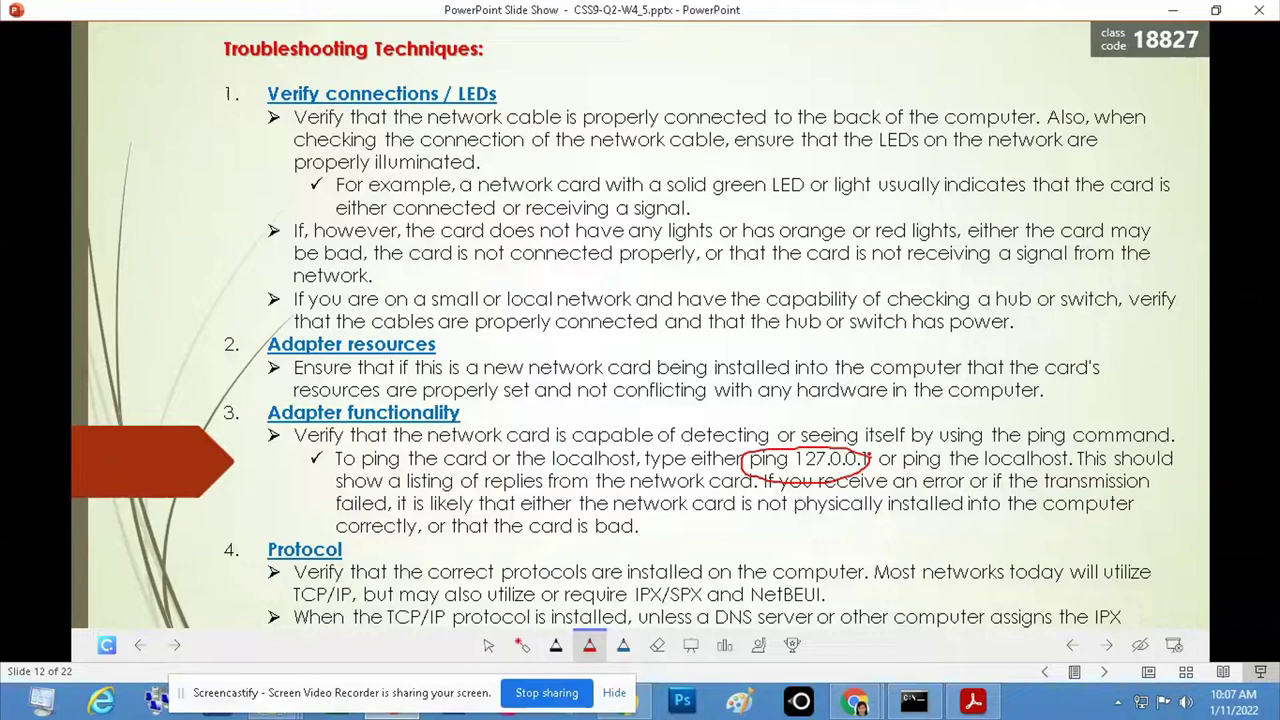
click(488, 645)
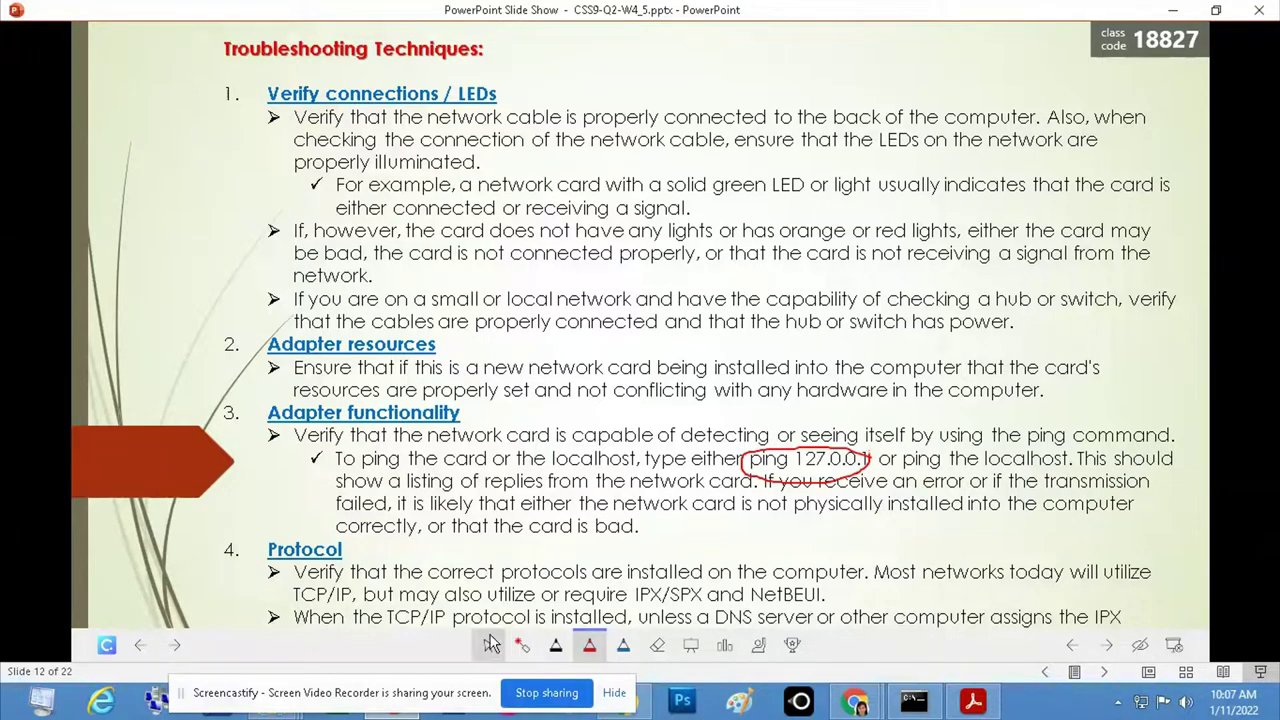
Minimize the slide show and the Downloads folder window to get back to the desktop.
click(1173, 10)
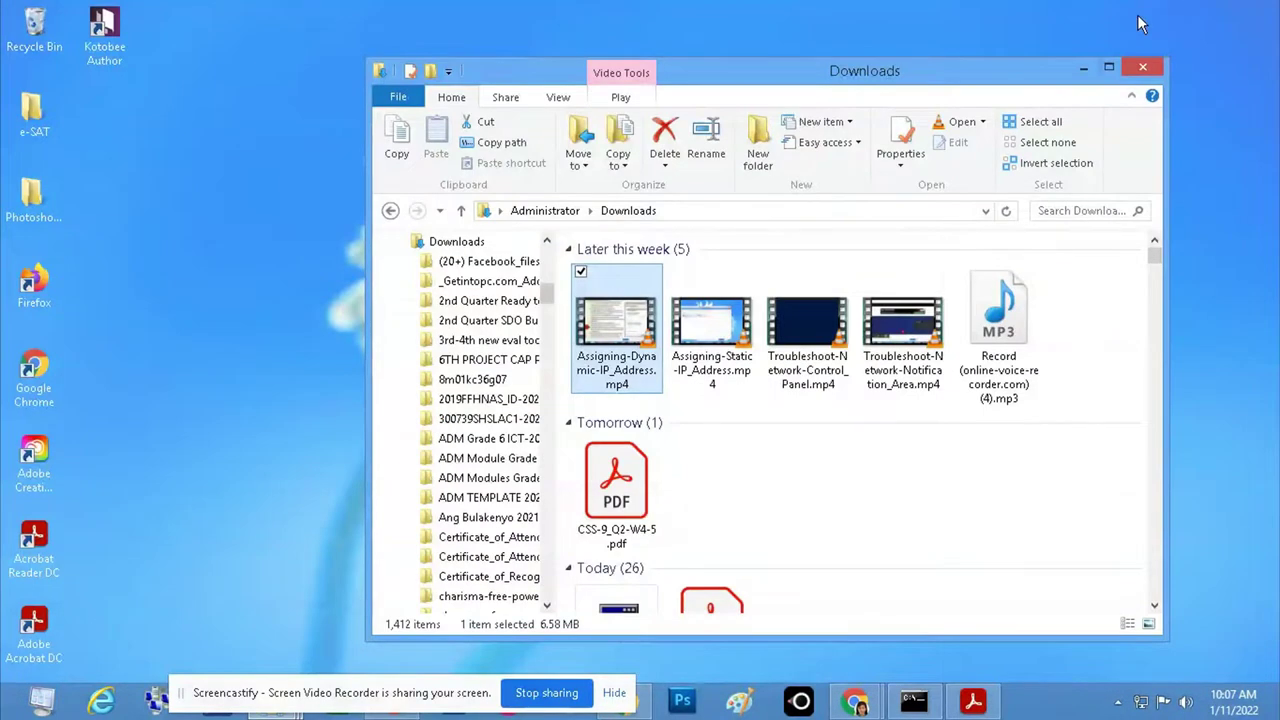
click(1083, 62)
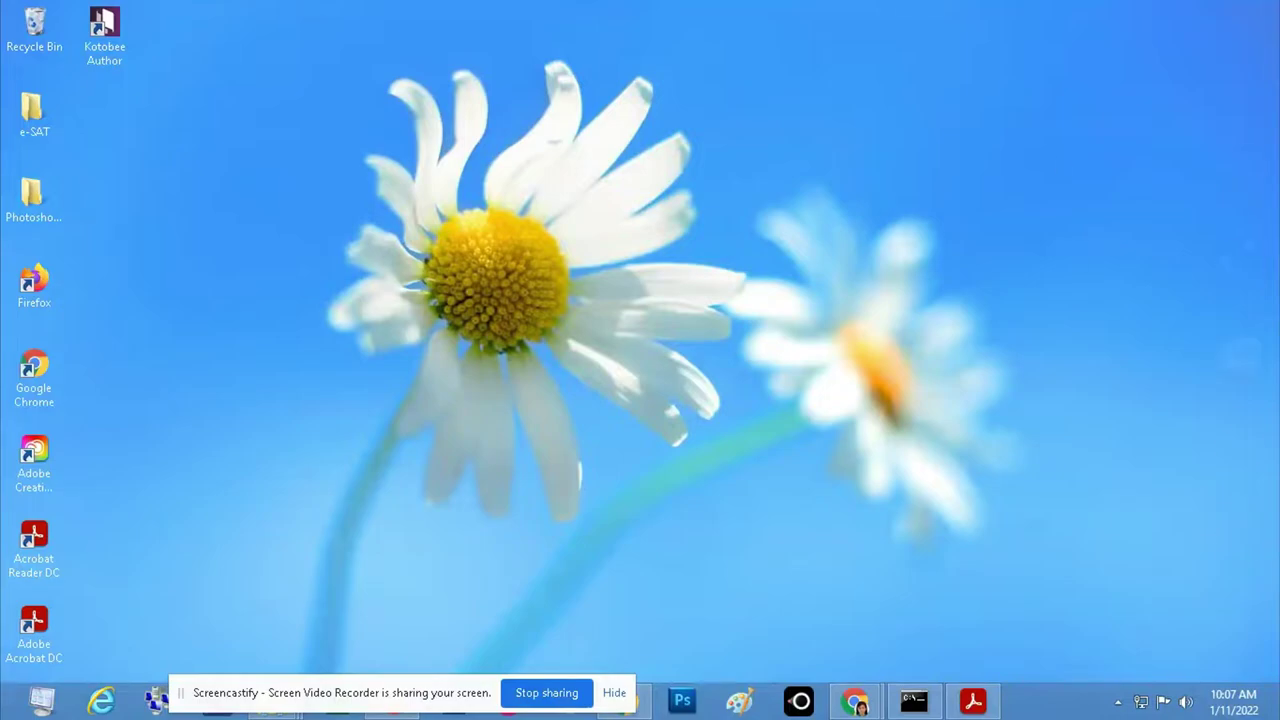
mouse_move(1278, 3)
click(1240, 178)
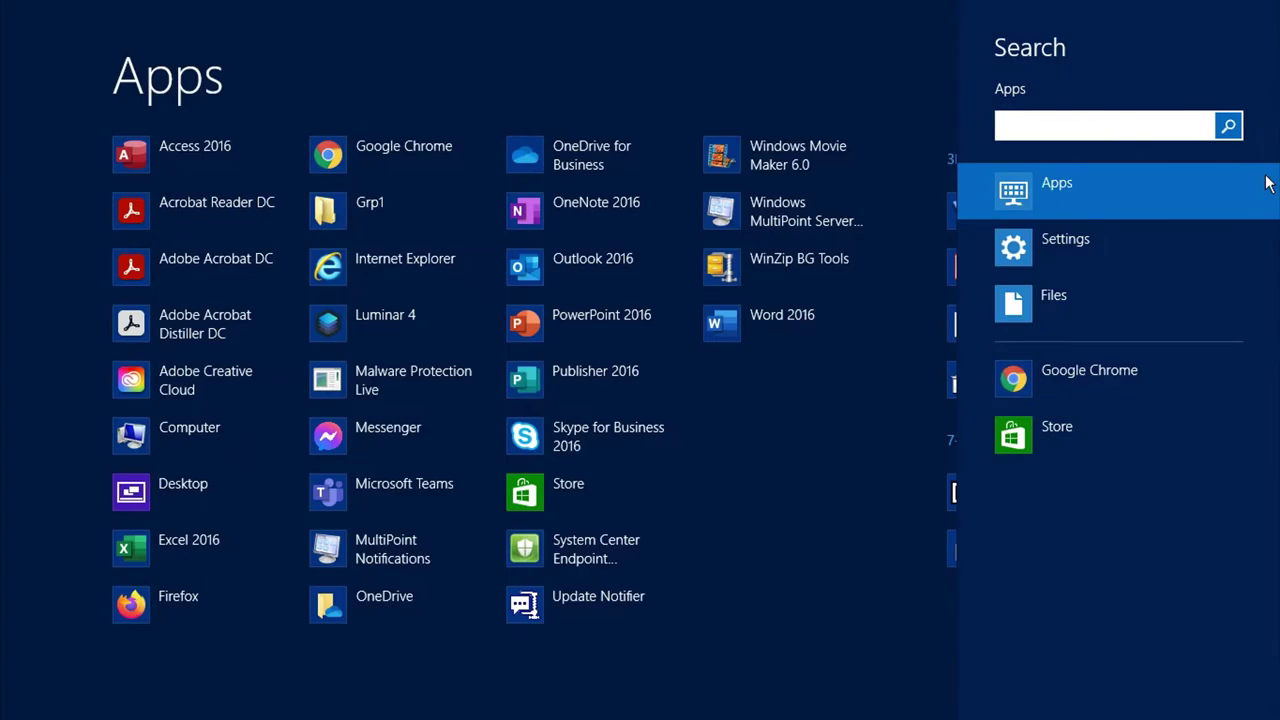
text(cmd)
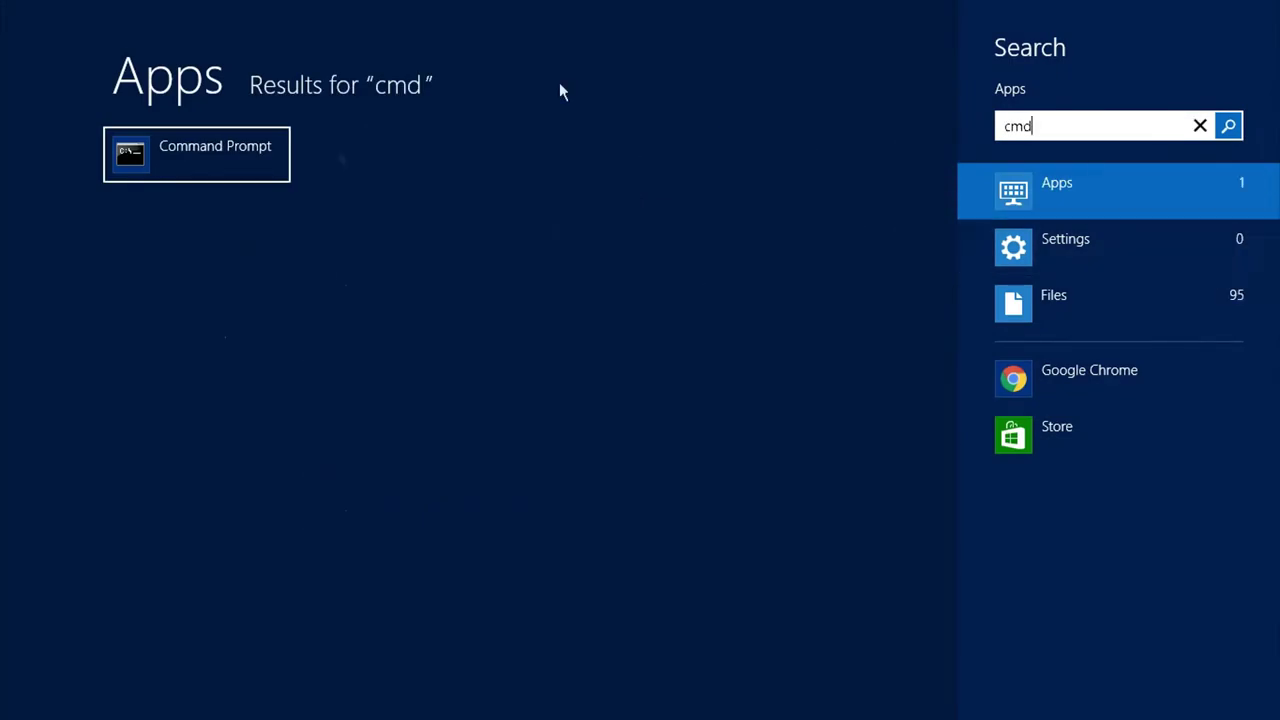
key(BackSpace)
key(BackSpace)
key(BackSpace)
key(Escape)
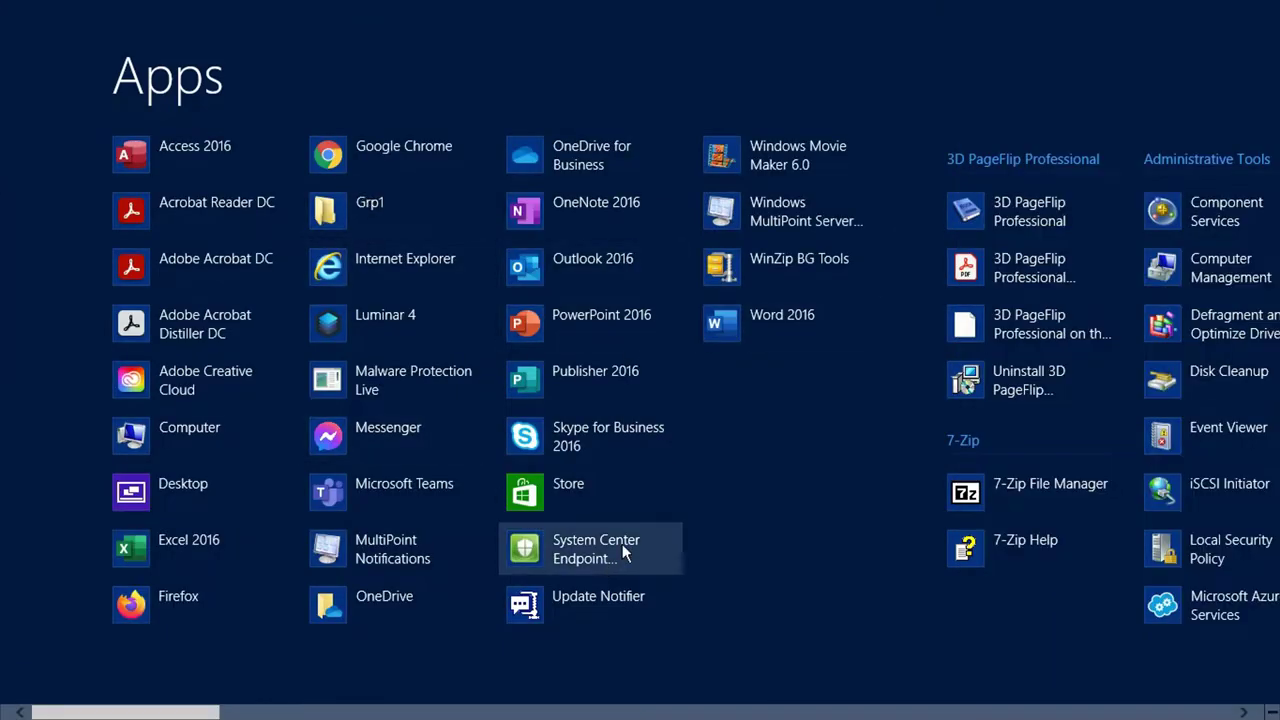
key(super)
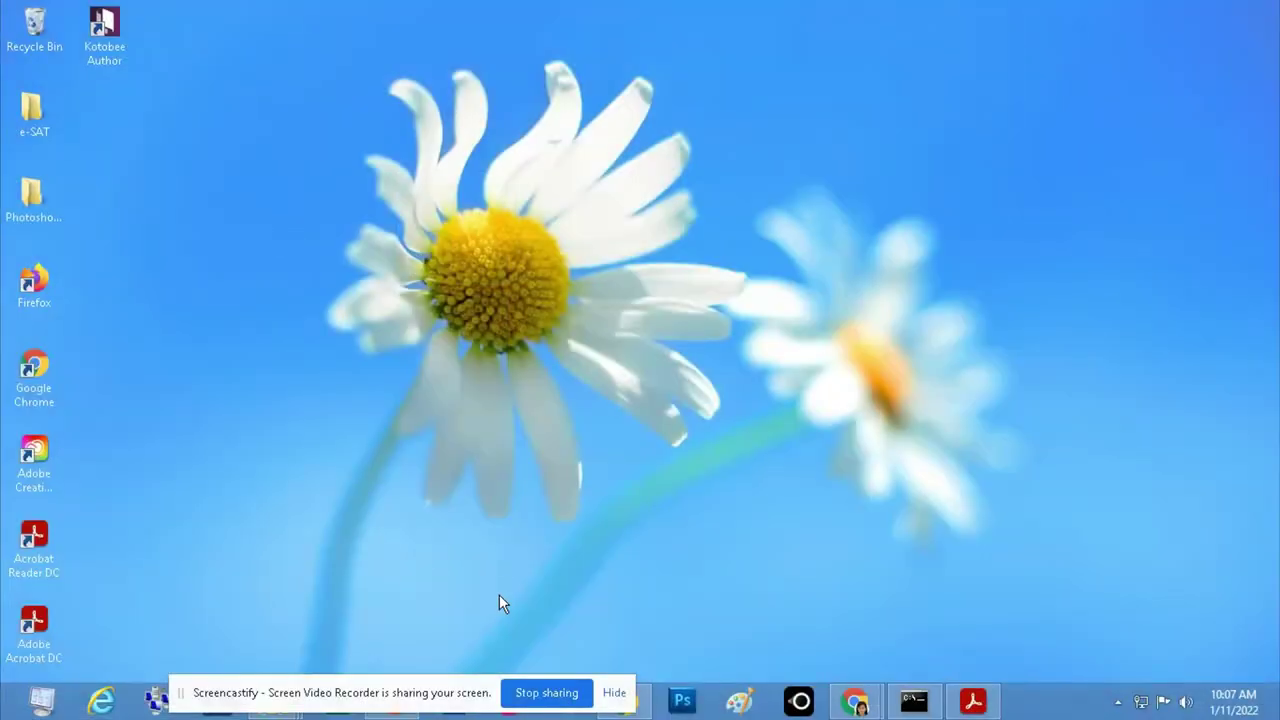
Launch cmd through the Run dialog and run ipconfig in the Command Prompt.
key(super+r)
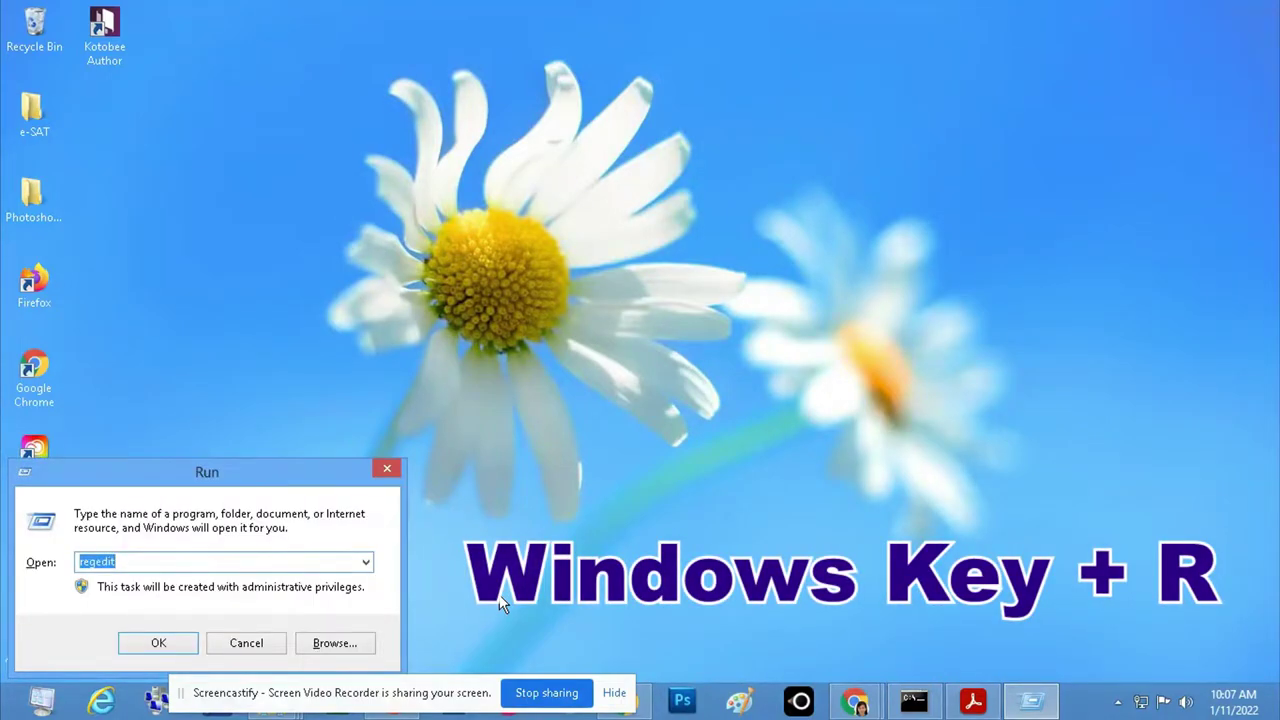
text(cmd)
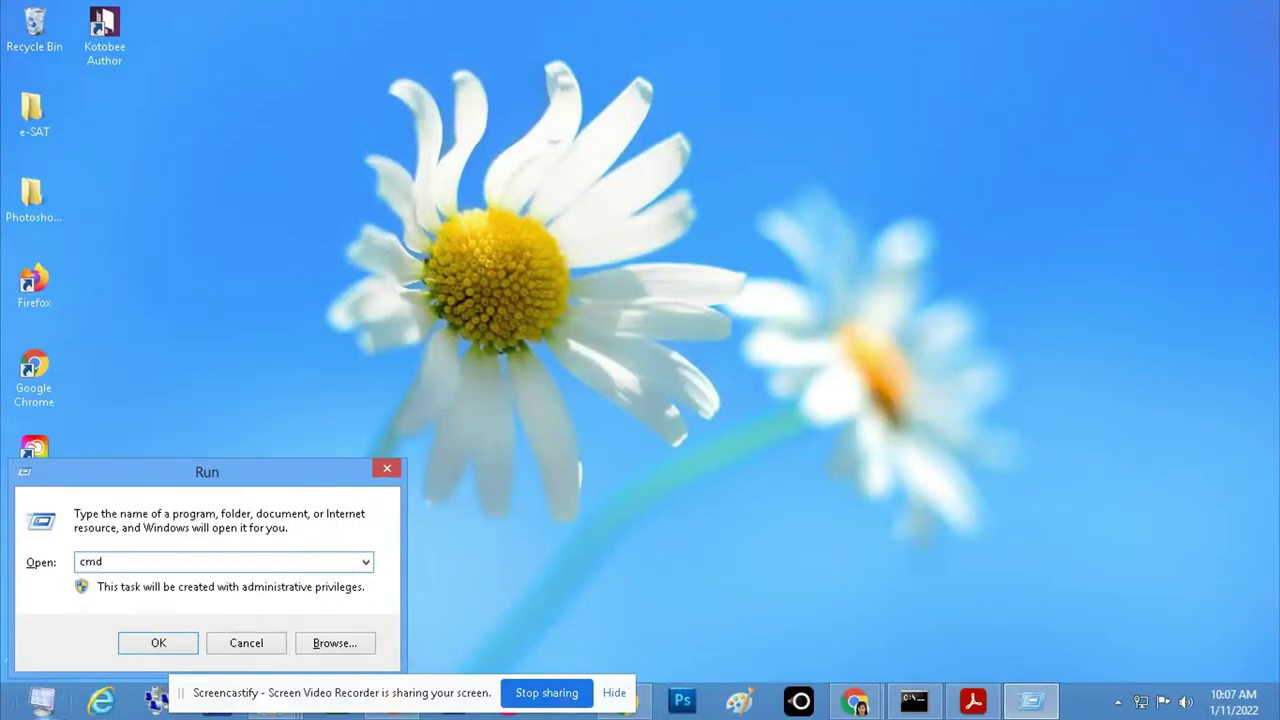
click(159, 645)
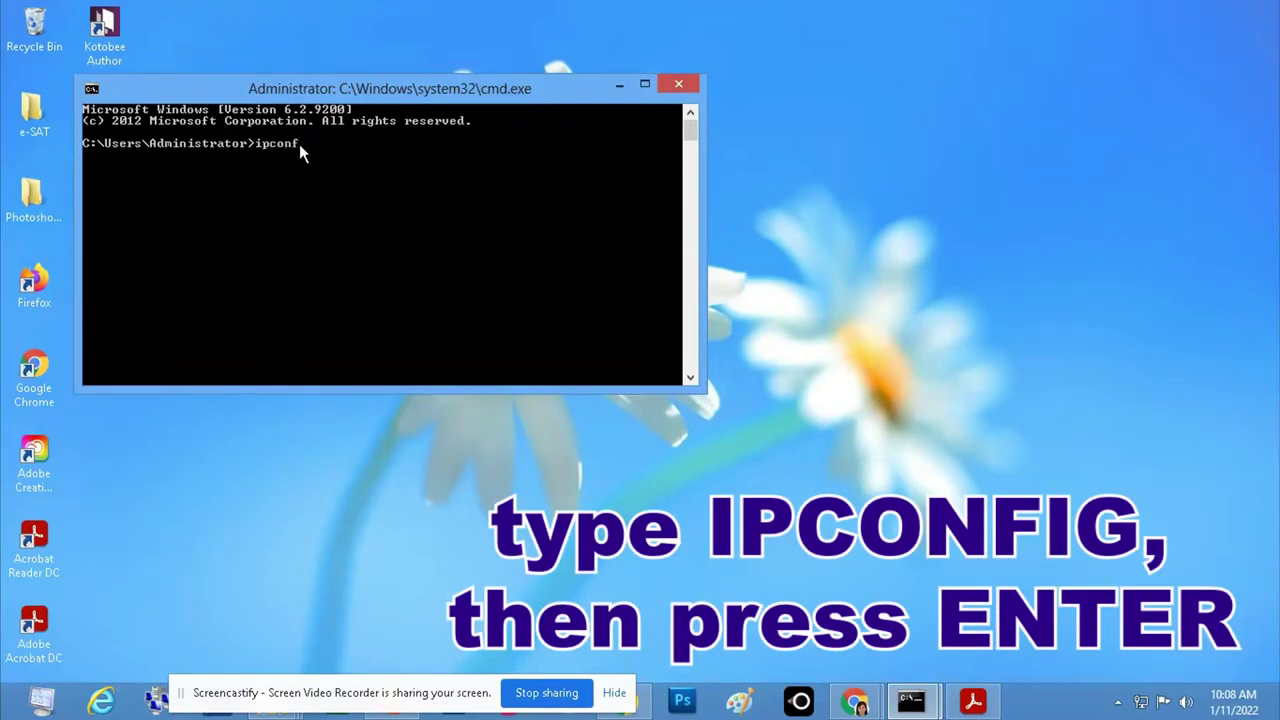
key(Return)
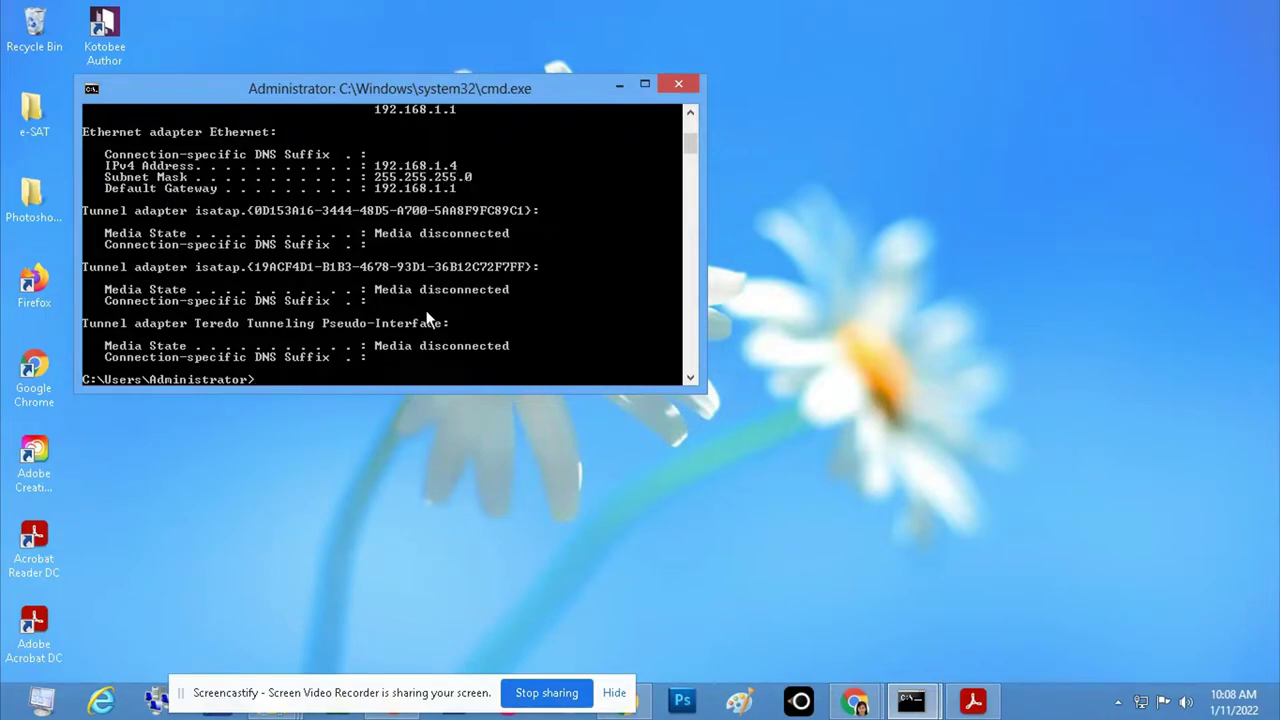
Ping the computer's own IP address, 192.168.1.4, in the Command Prompt.
text(p)
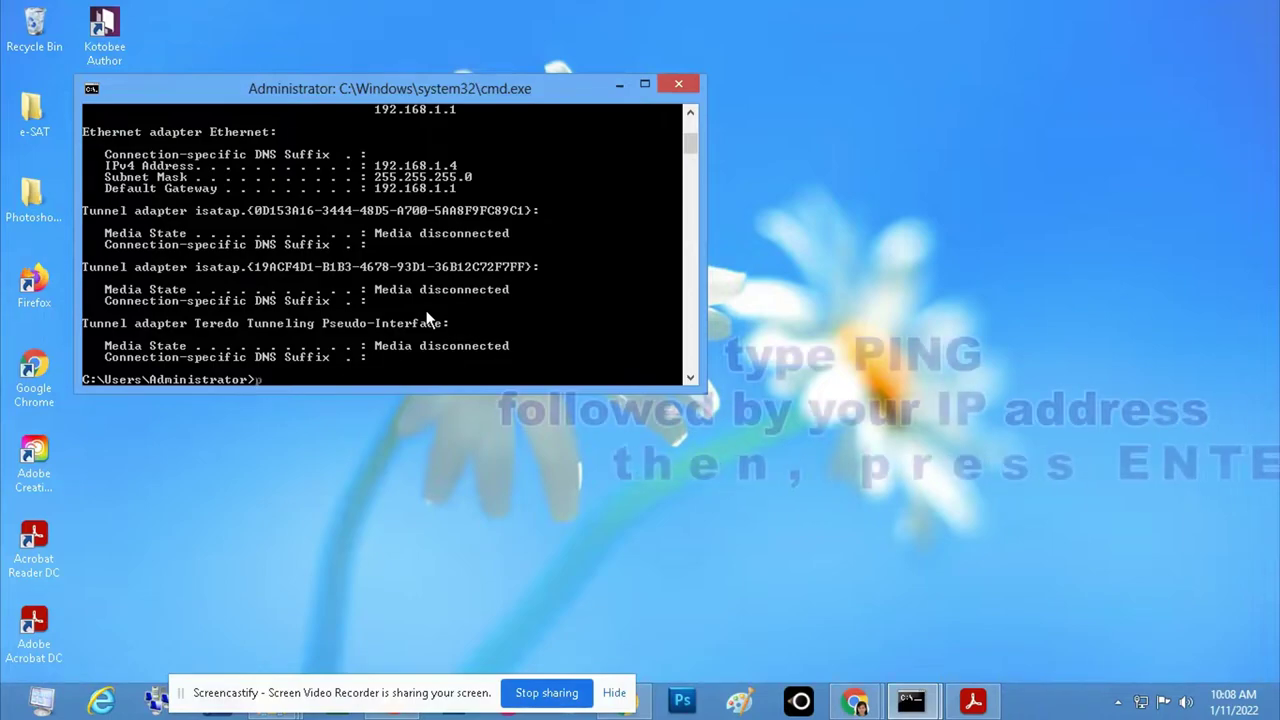
text(ing)
text(192.168)
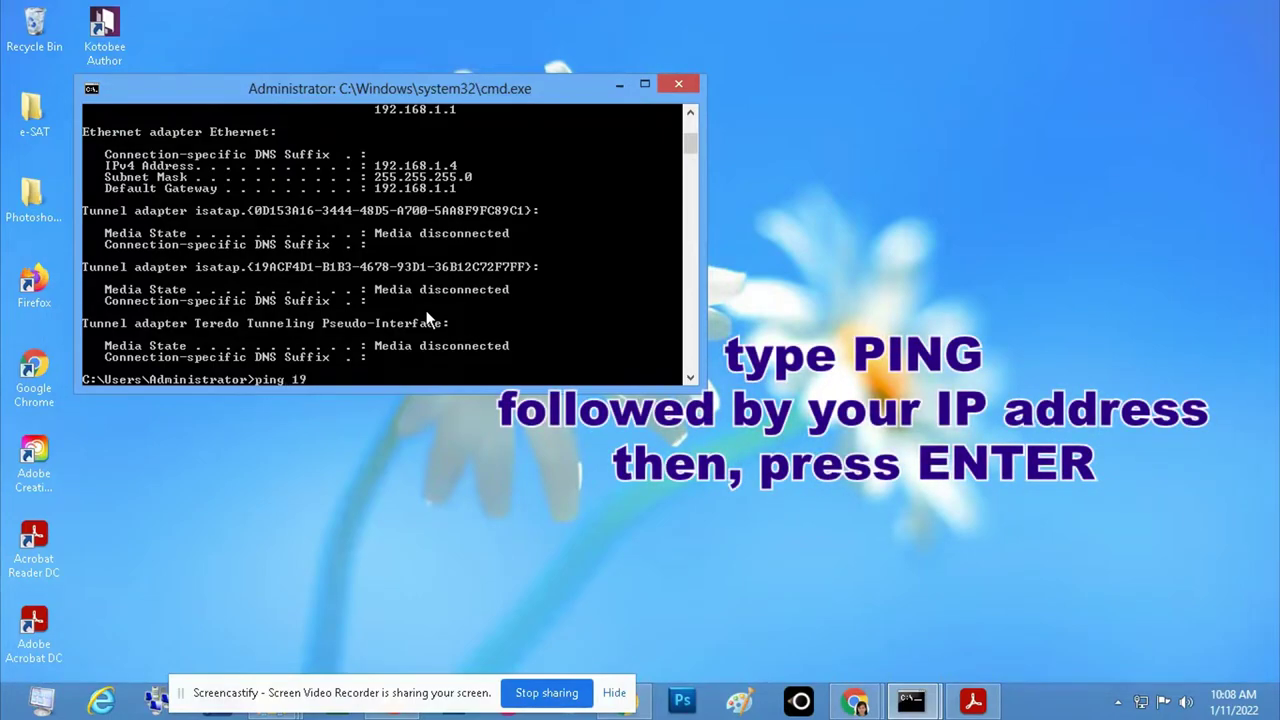
text(.1.4)
key(Return)
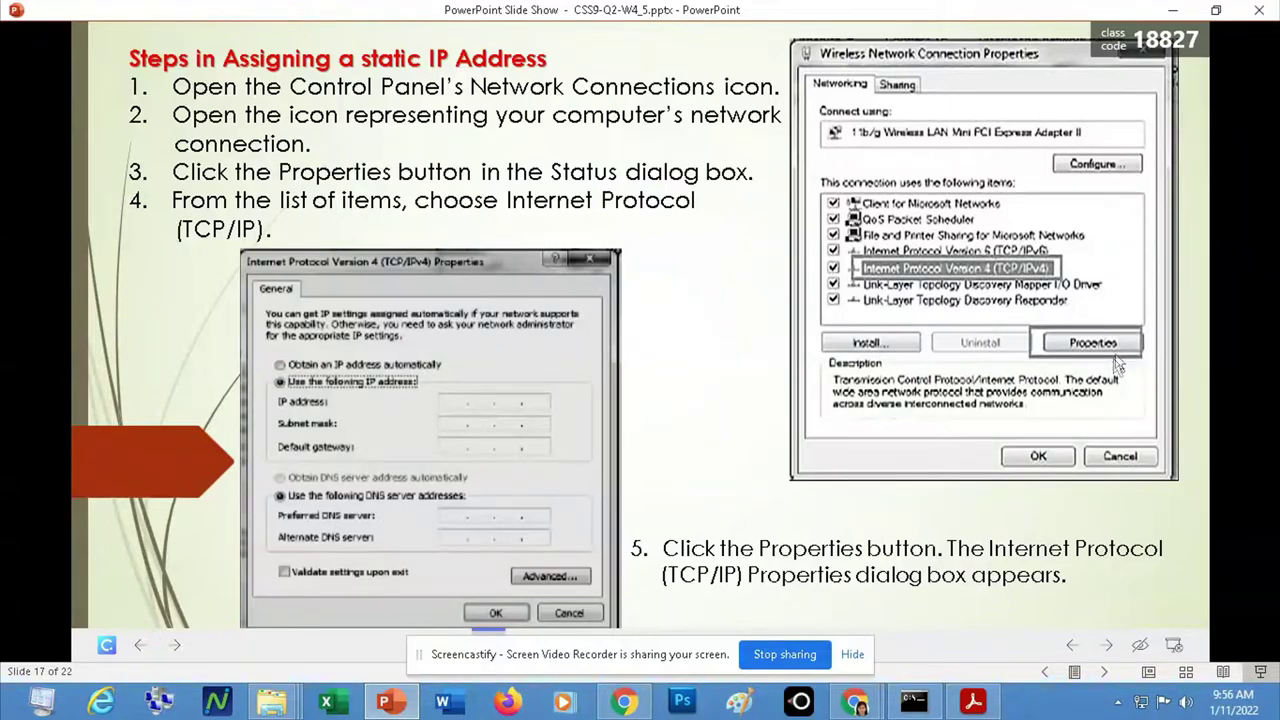
Minimize the static IP address slide show and the browser window to show the desktop.
click(1170, 10)
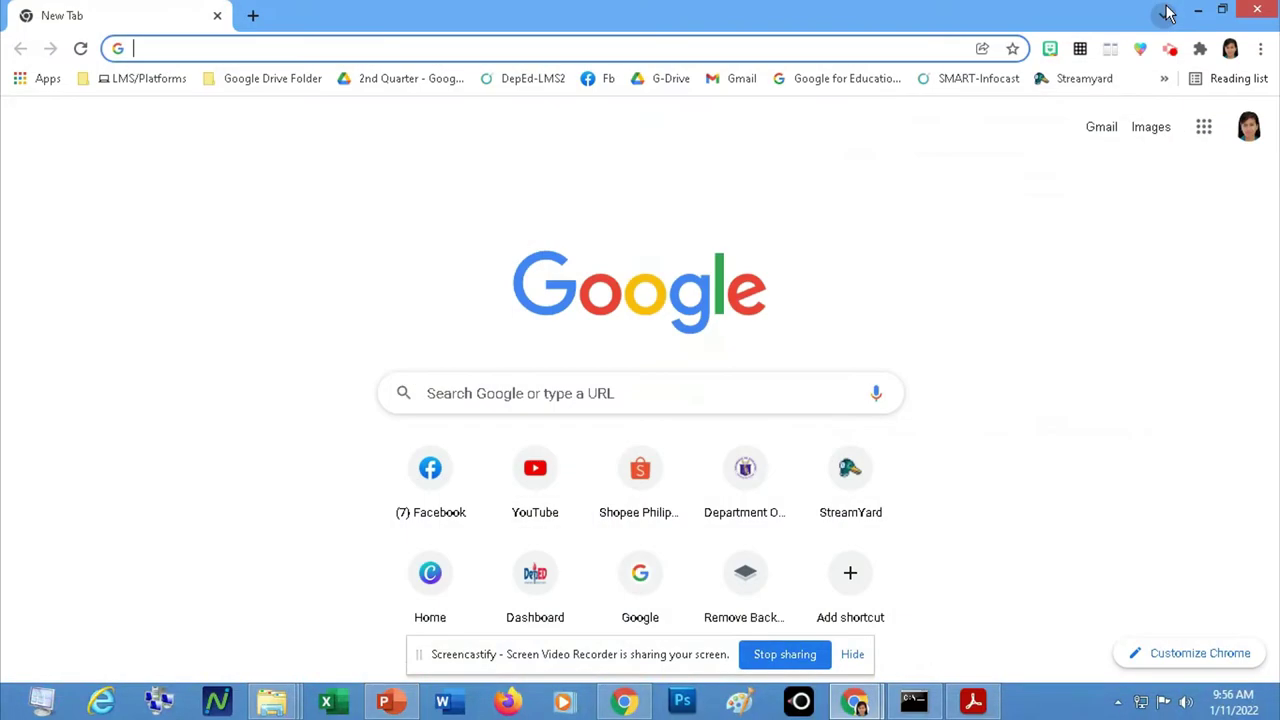
click(1165, 12)
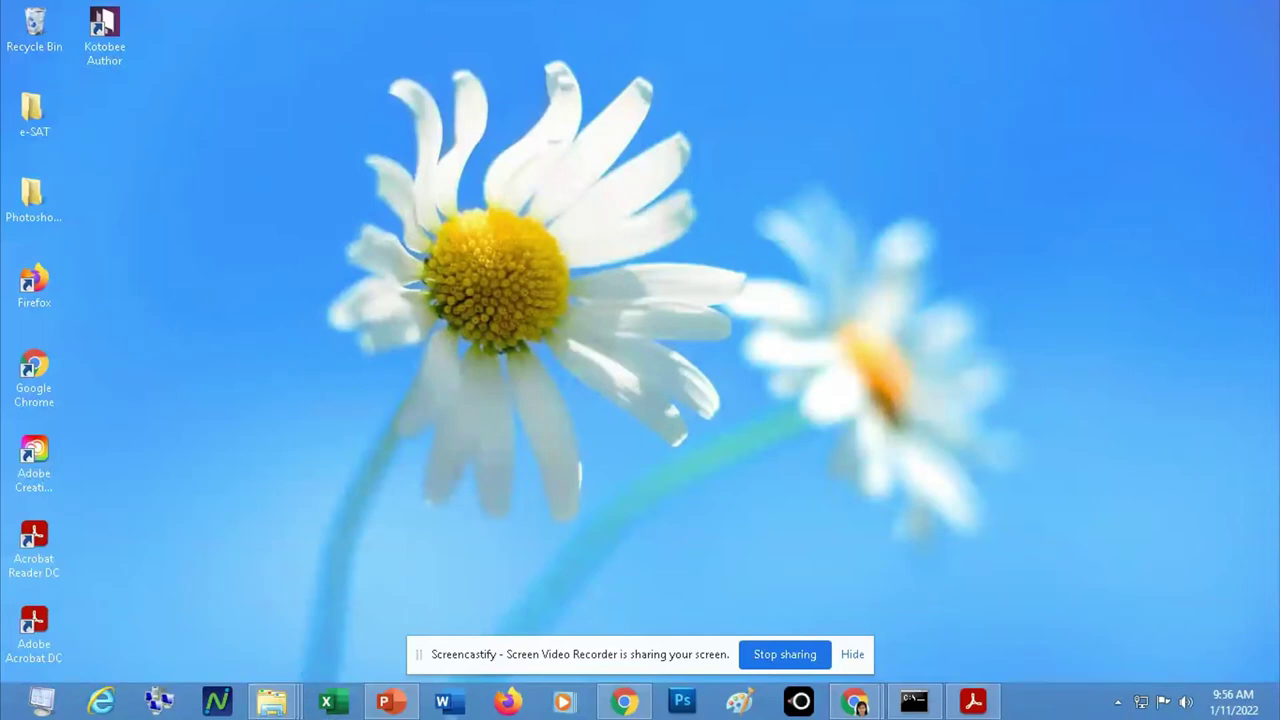
mouse_move(1143, 708)
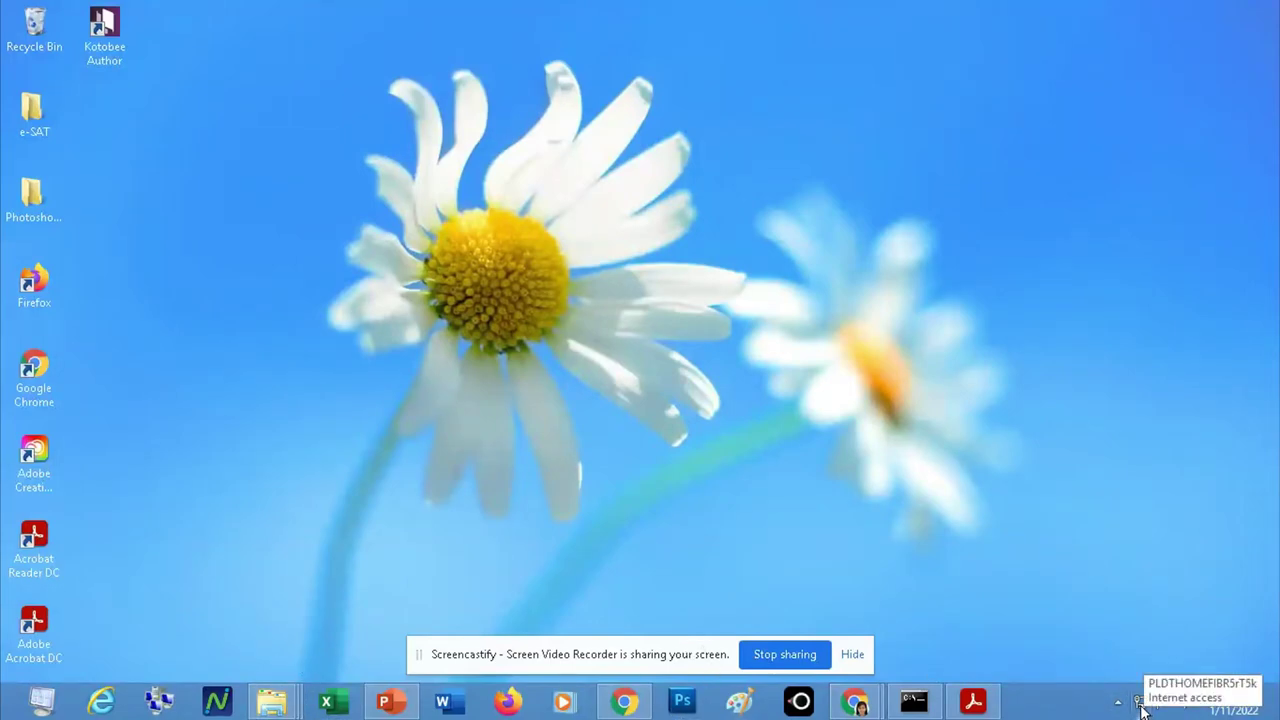
Try to find the Network and Sharing Center by searching the apps for "network and sharing", and check the Network folder.
mouse_move(1278, 712)
click(1237, 166)
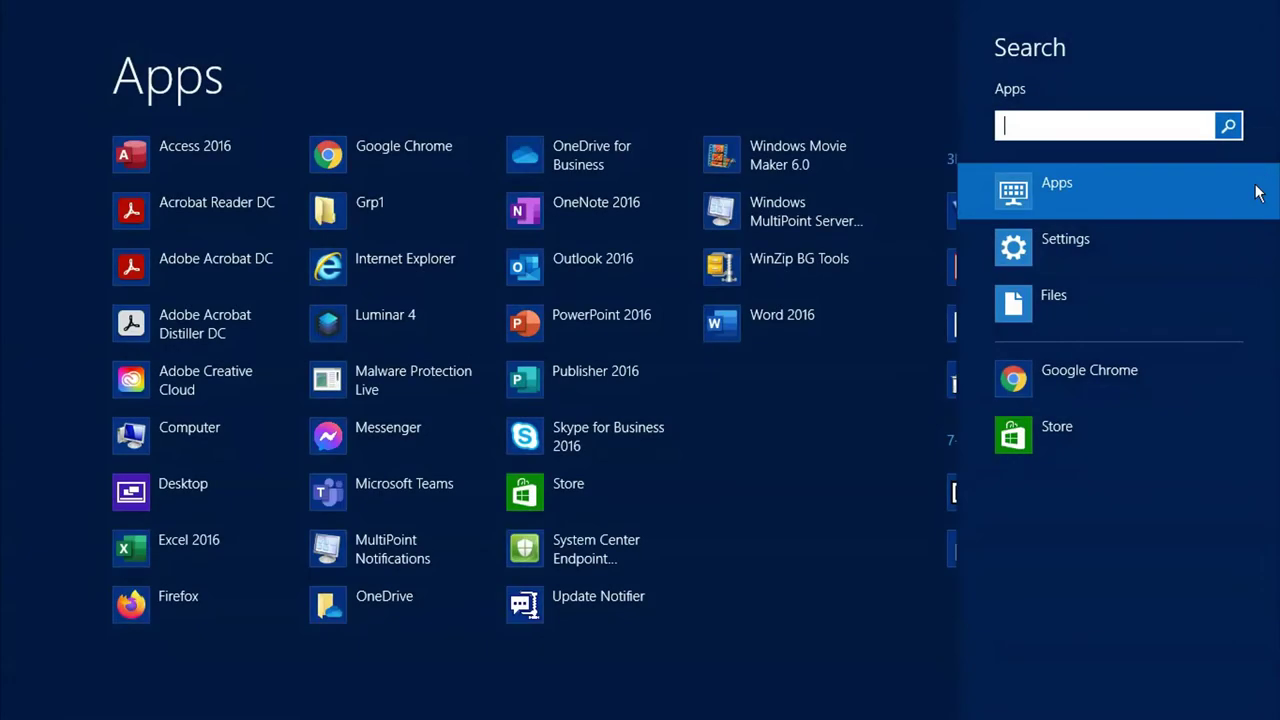
text(network)
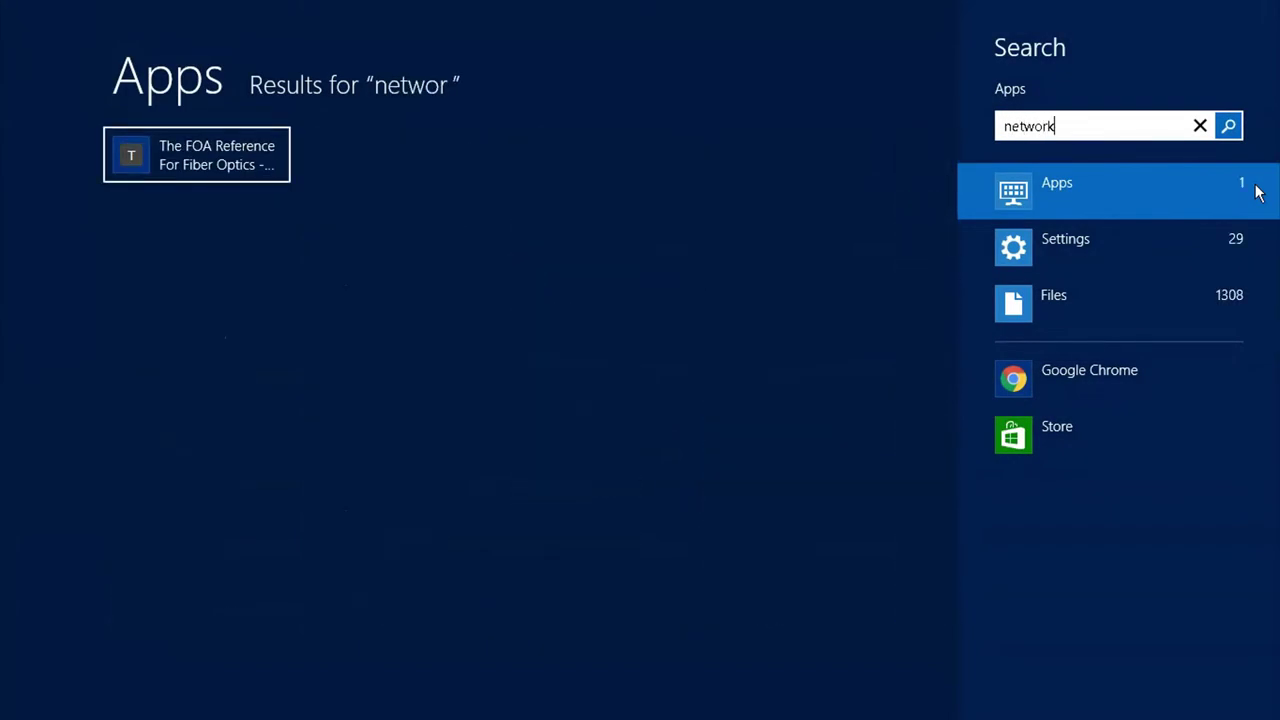
text( and sha)
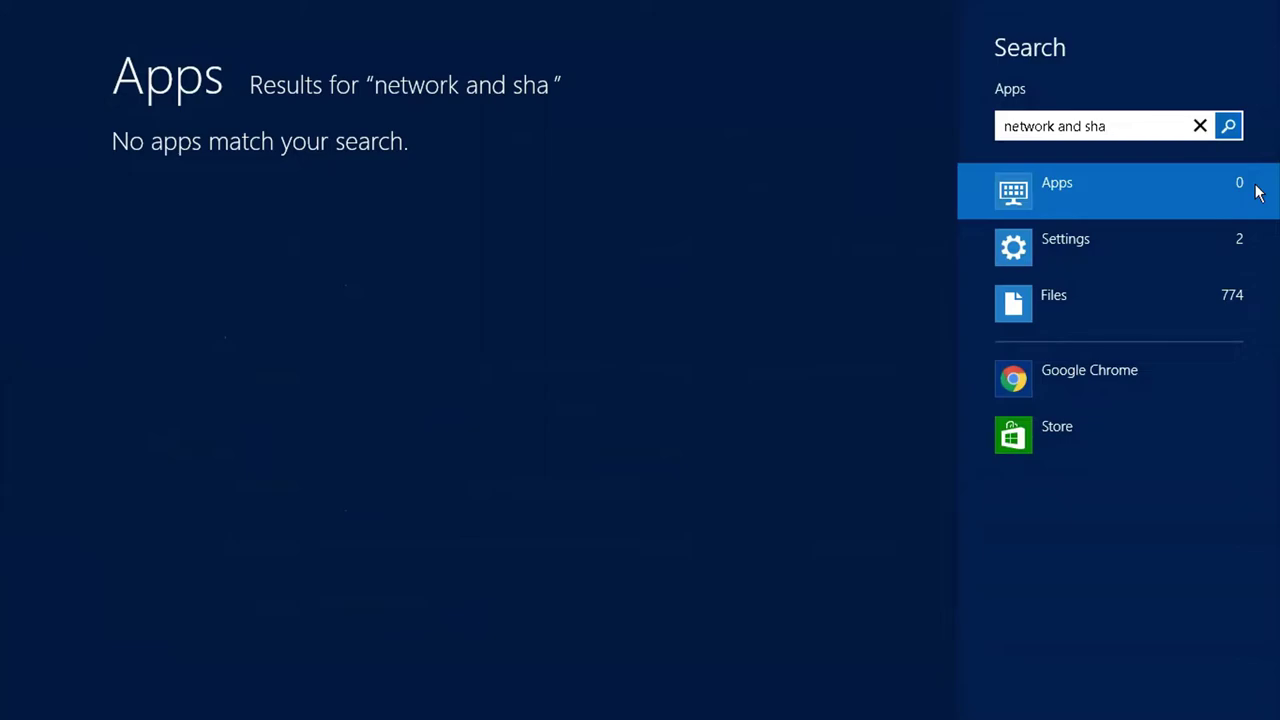
text(ring)
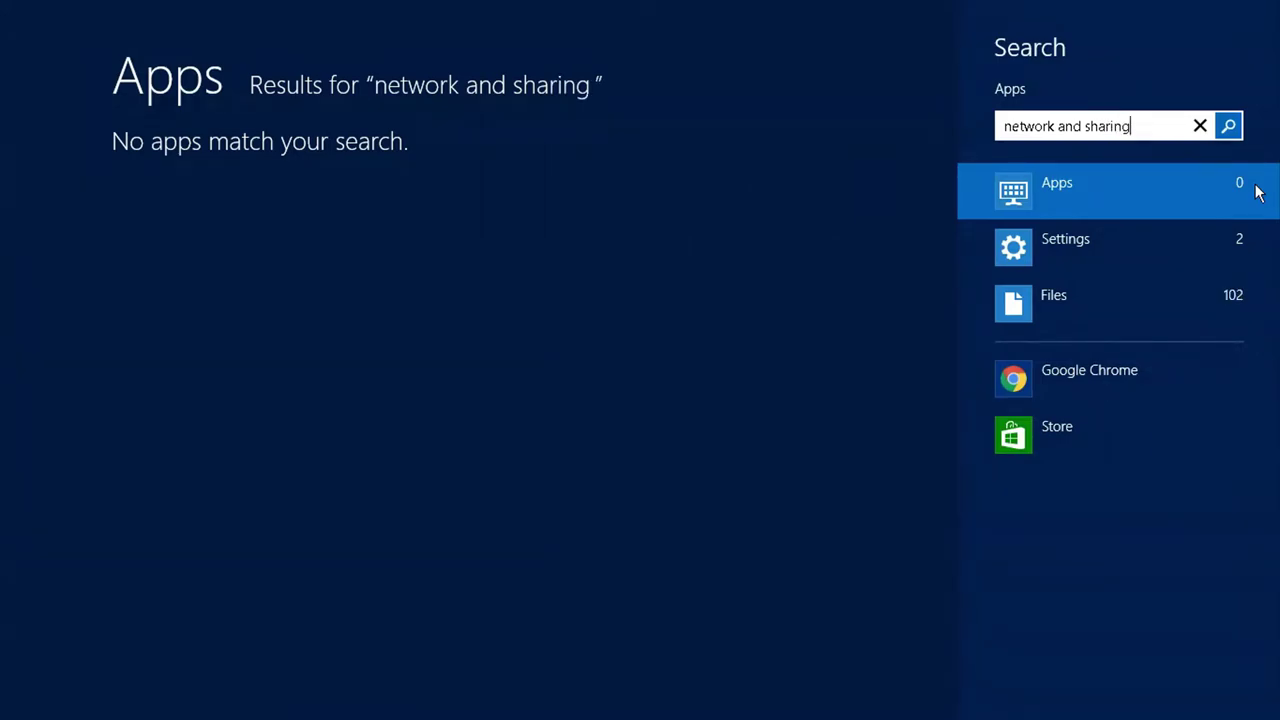
key(BackSpace)
key(BackSpace)
key(BackSpace)
key(BackSpace)
key(BackSpace)
key(BackSpace)
key(BackSpace)
key(BackSpace)
key(BackSpace)
key(BackSpace)
key(BackSpace)
key(BackSpace)
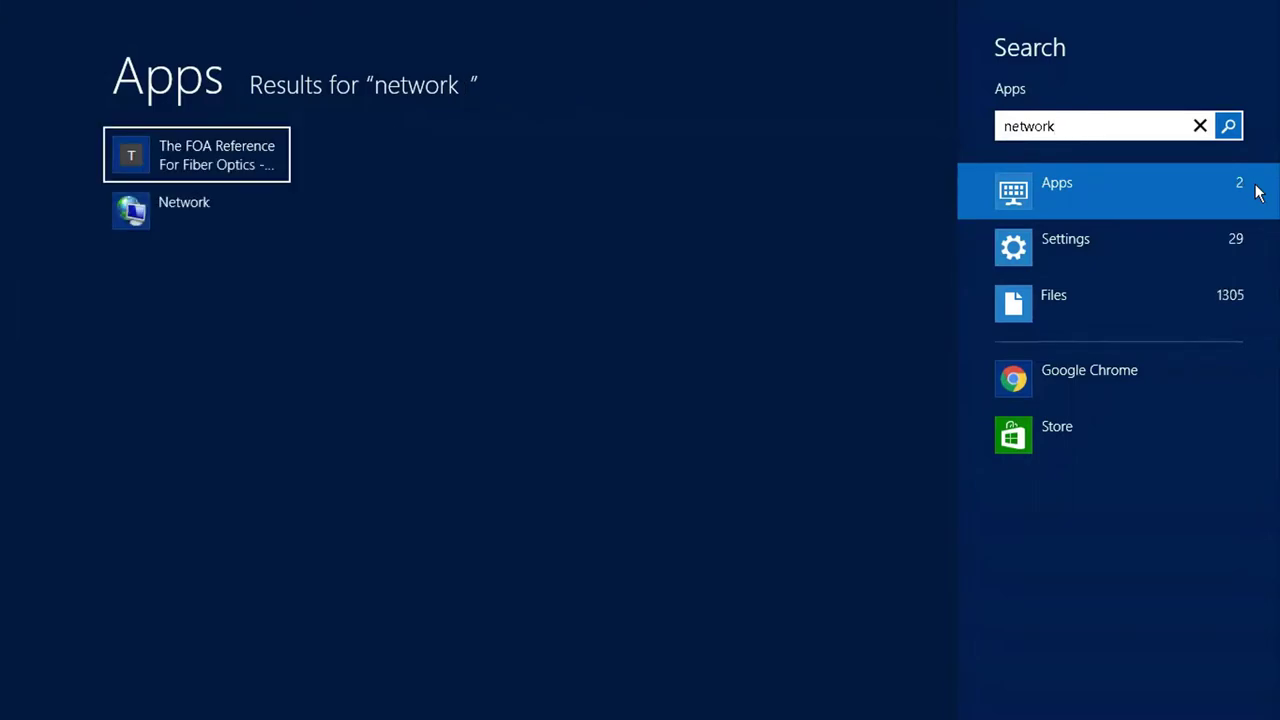
click(190, 210)
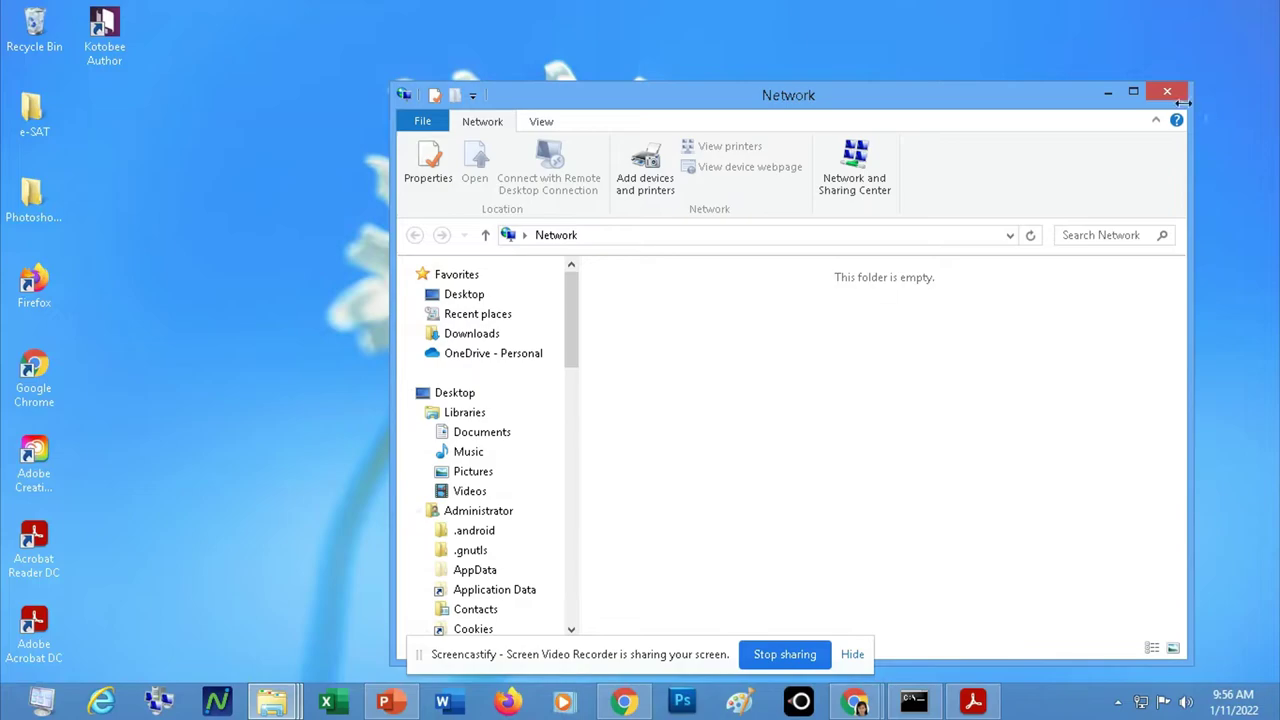
click(1168, 90)
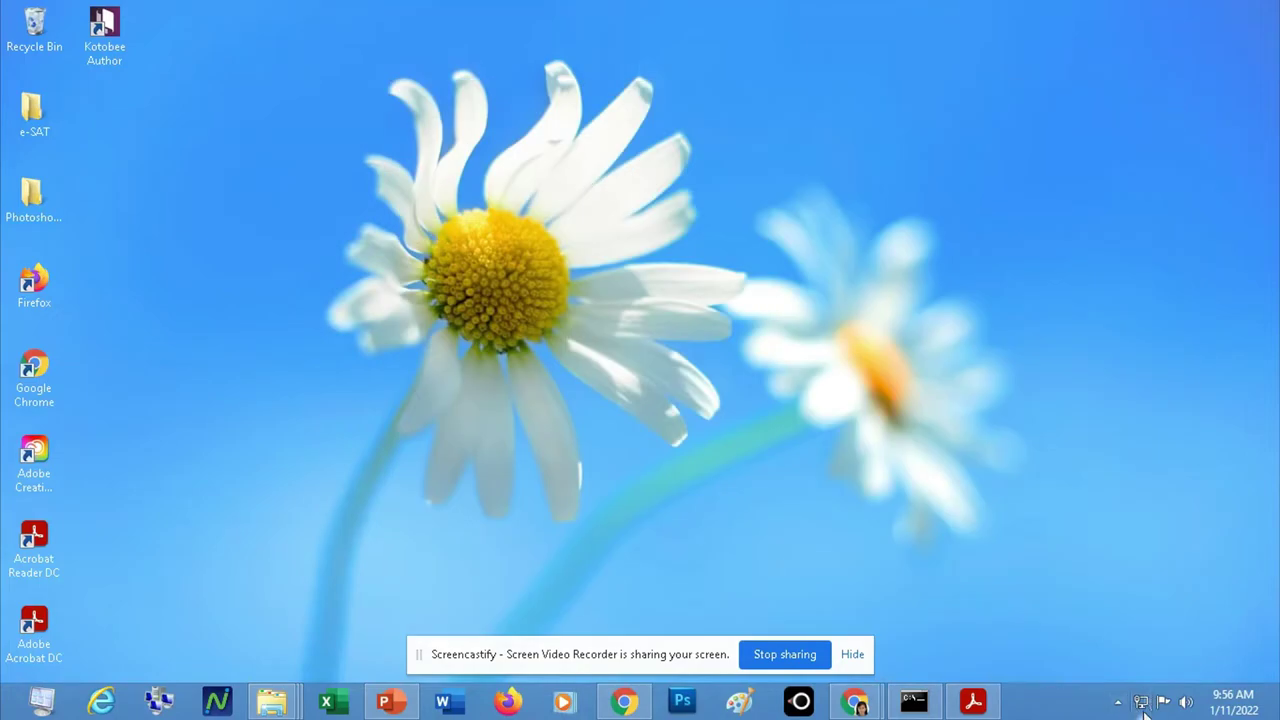
Open the Network and Sharing Center and bring up the properties of the Ethernet adapter.
right_click(1144, 708)
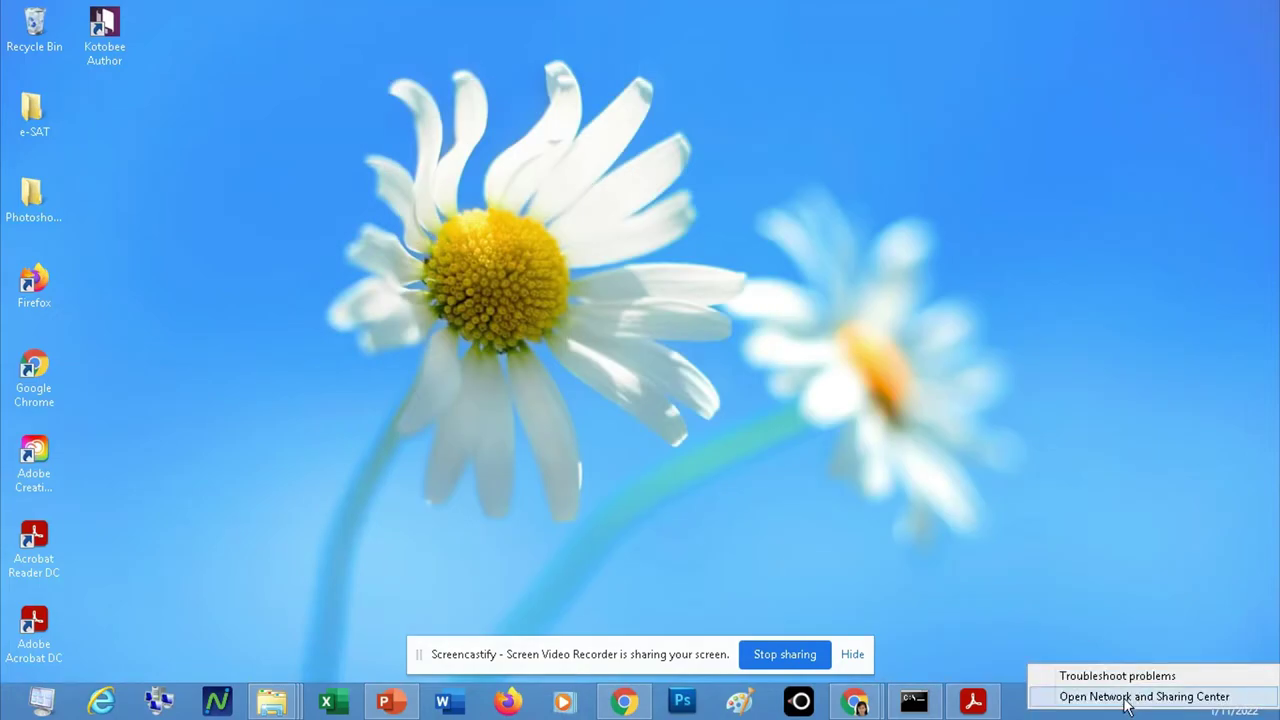
click(1127, 697)
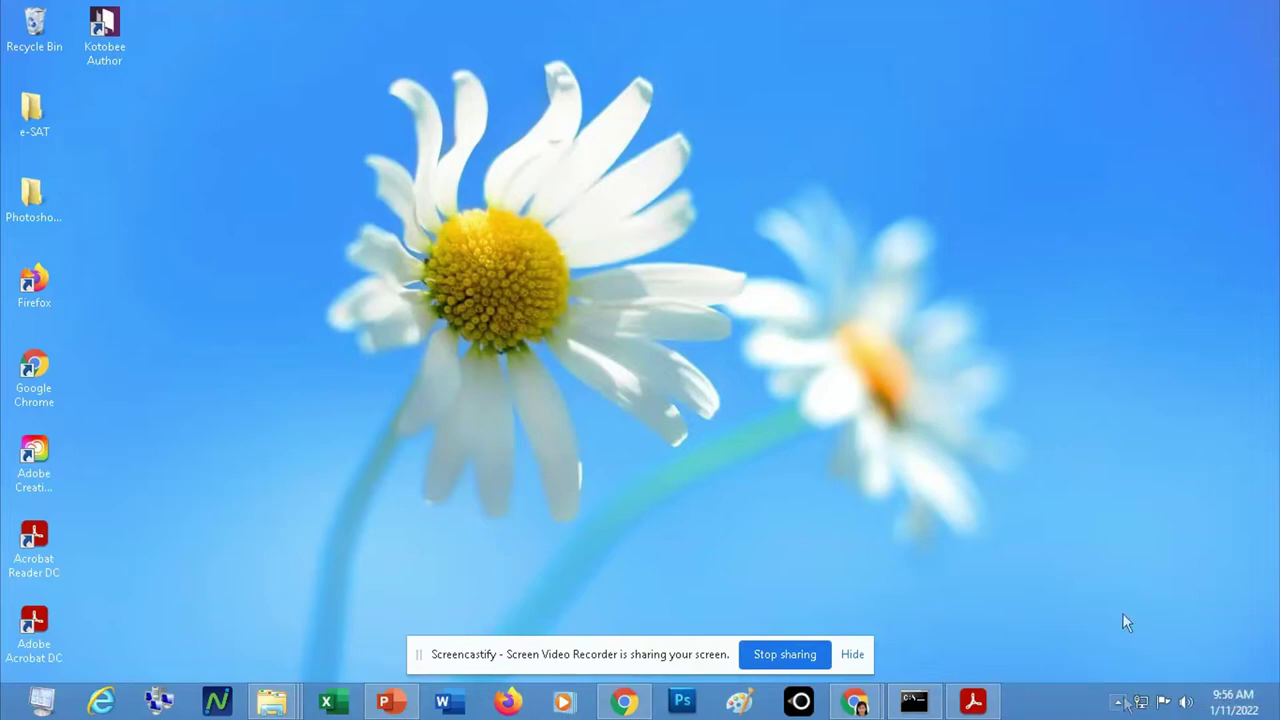
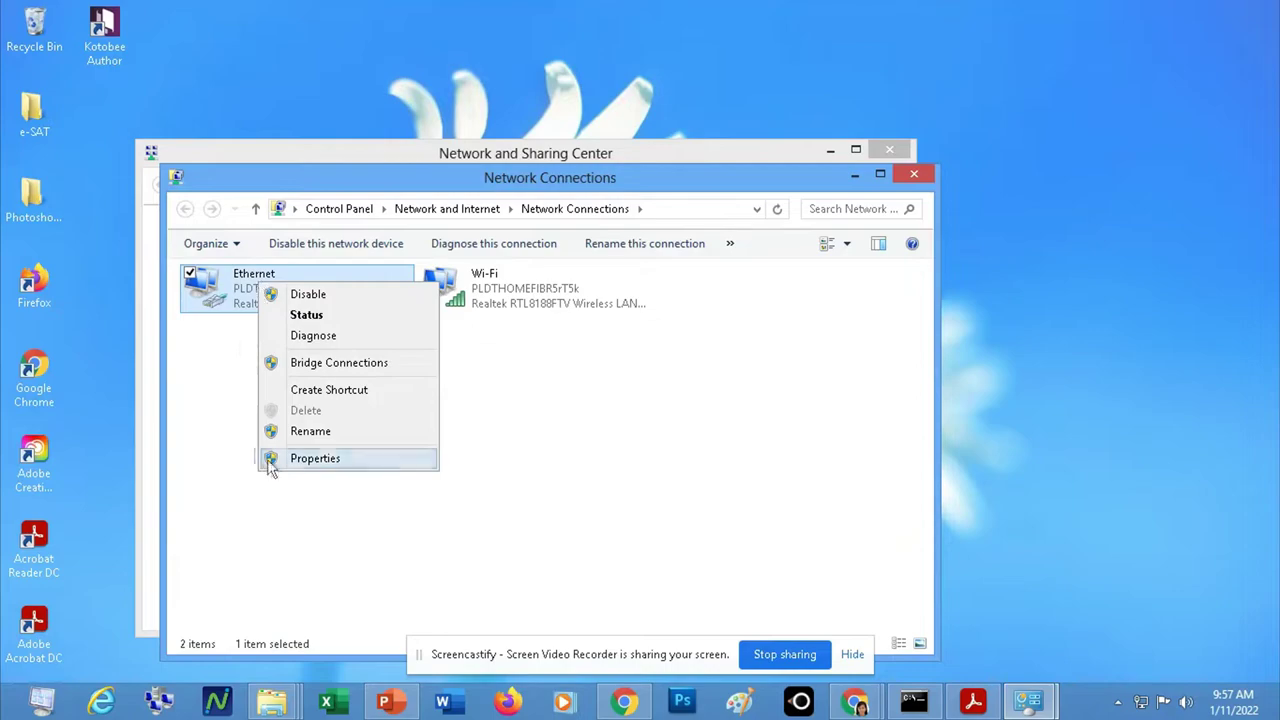
click(315, 458)
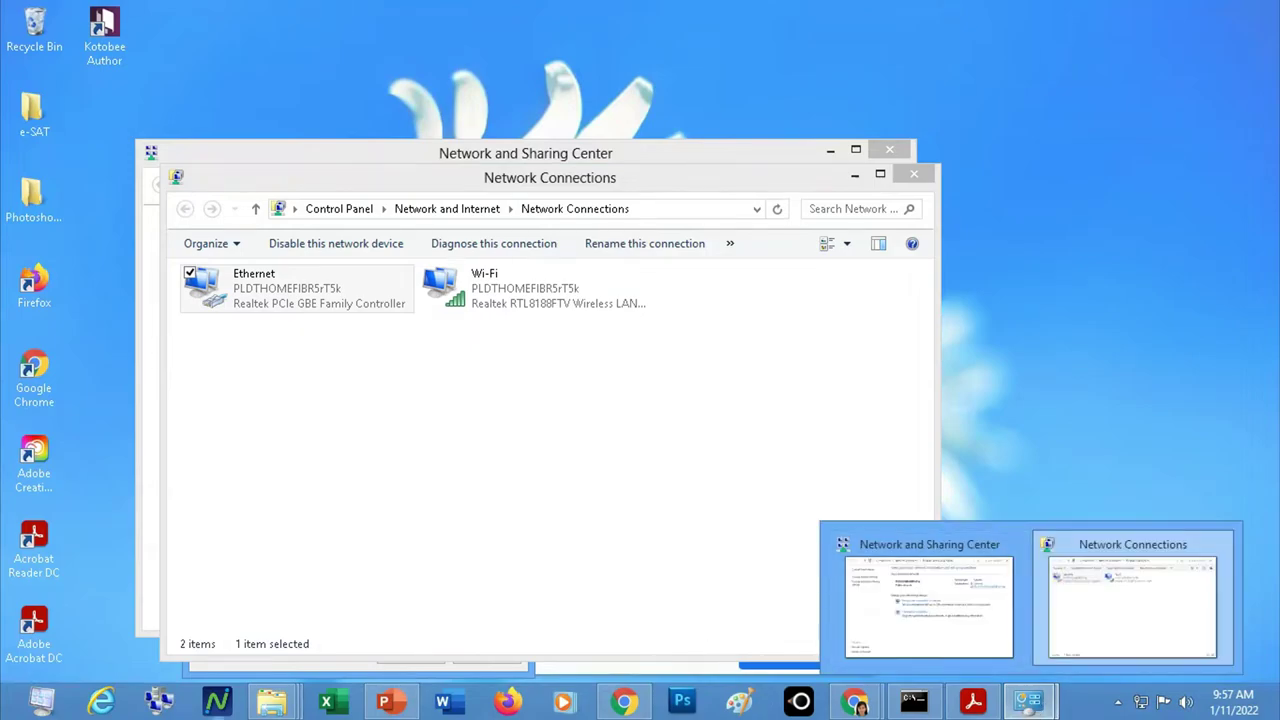
Bring the Network Connections window with its Ethernet Properties dialog back to the front and move the dialog higher on the desktop.
mouse_move(272, 700)
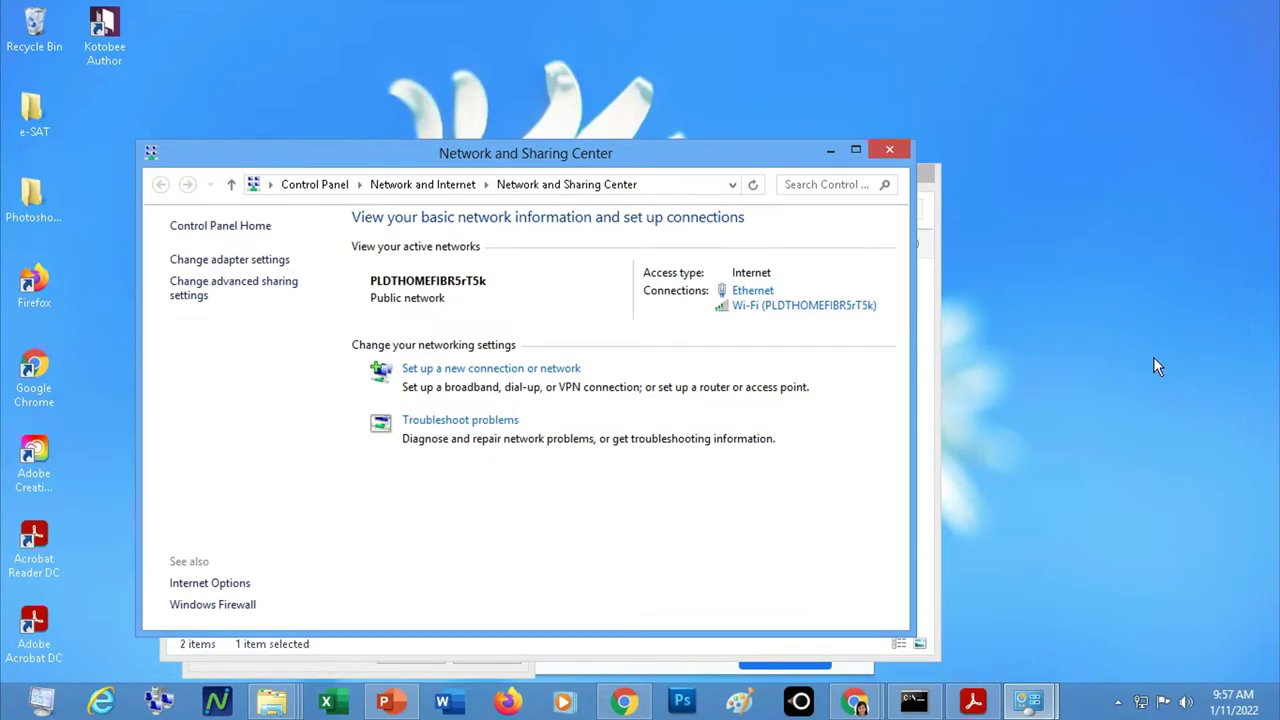
key(alt+Tab)
key(alt+Tab)
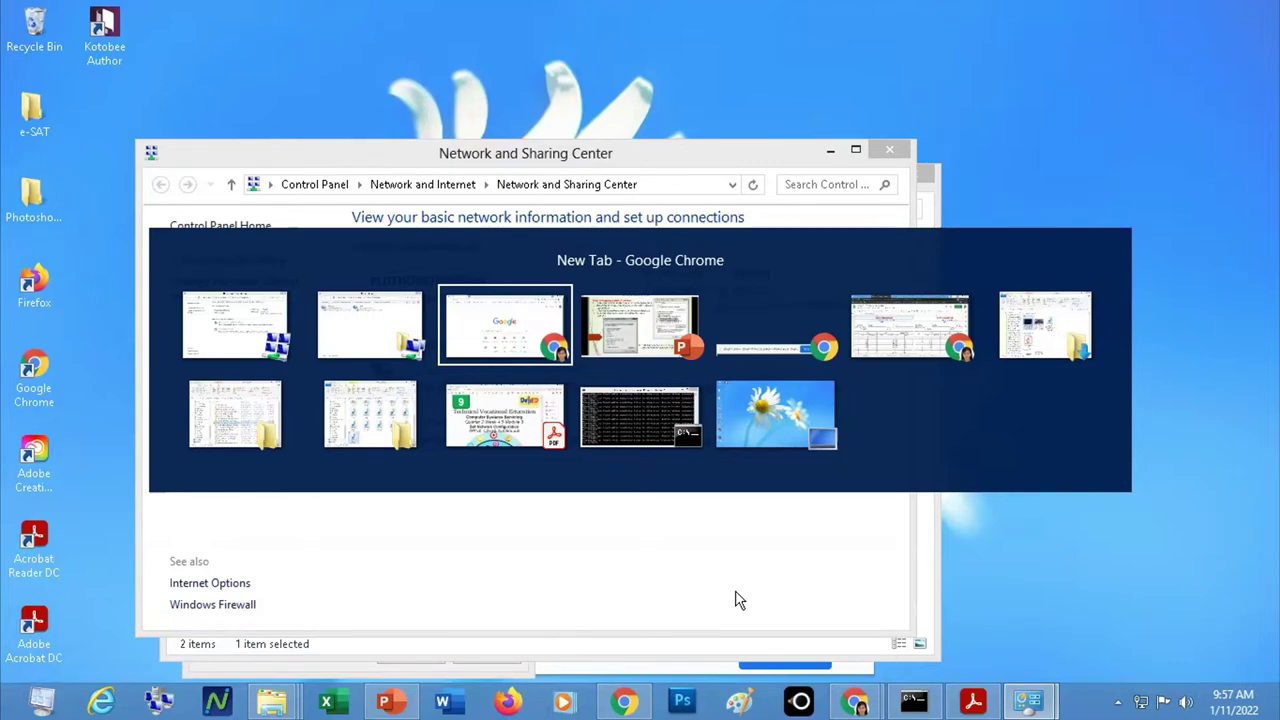
key(alt+Tab)
key(alt+Tab)
key(alt+Tab)
key(alt+Tab)
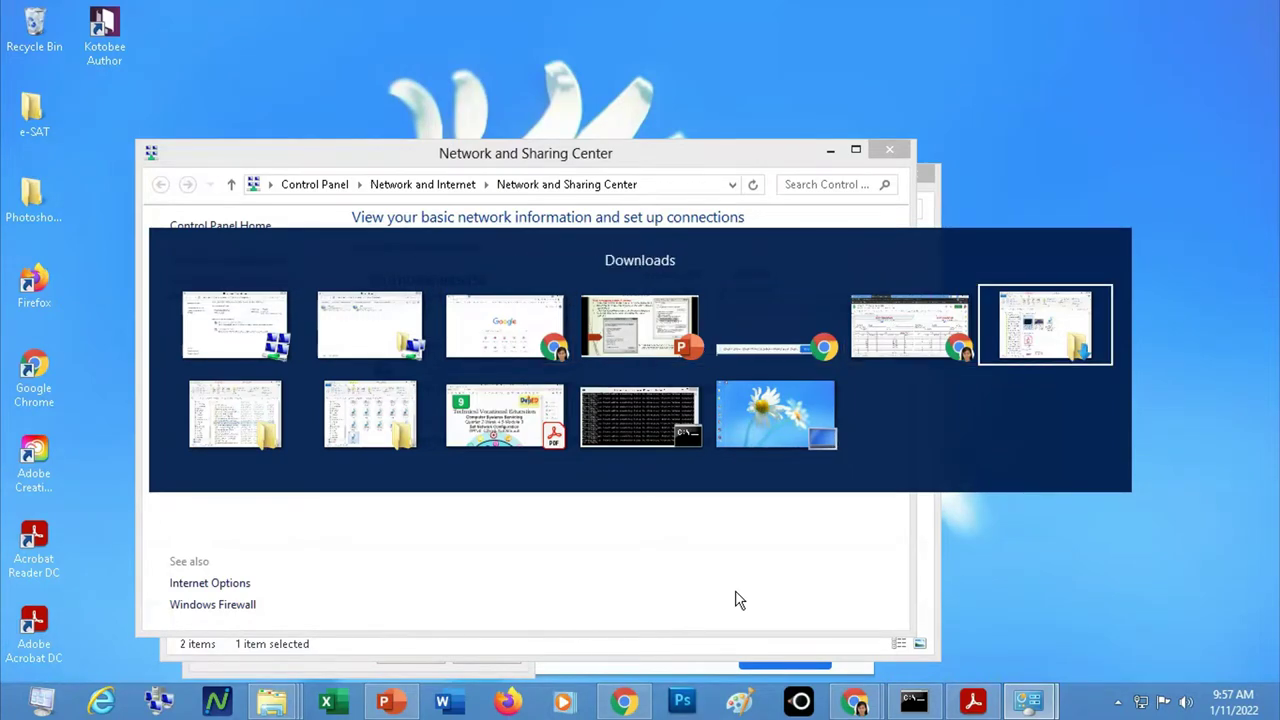
key(alt+Tab)
key(alt+Tab)
key(alt+Tab)
key(alt+Tab)
key(alt+Tab)
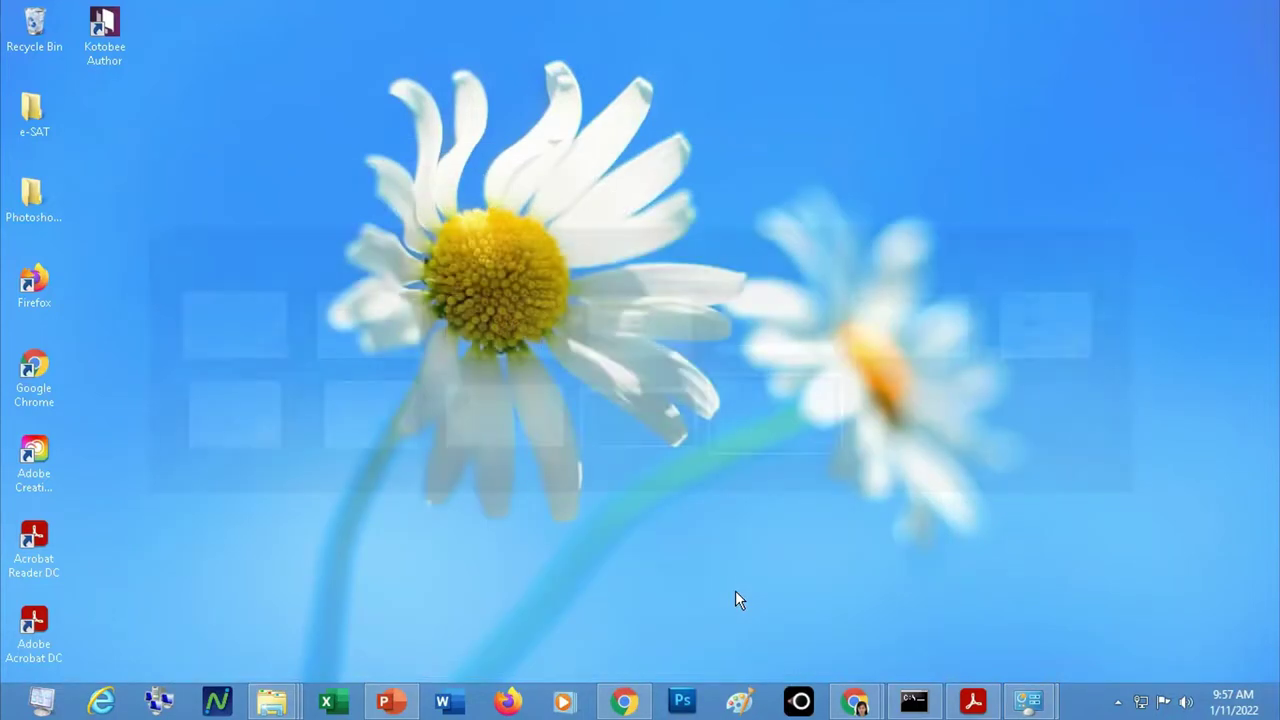
mouse_move(1030, 702)
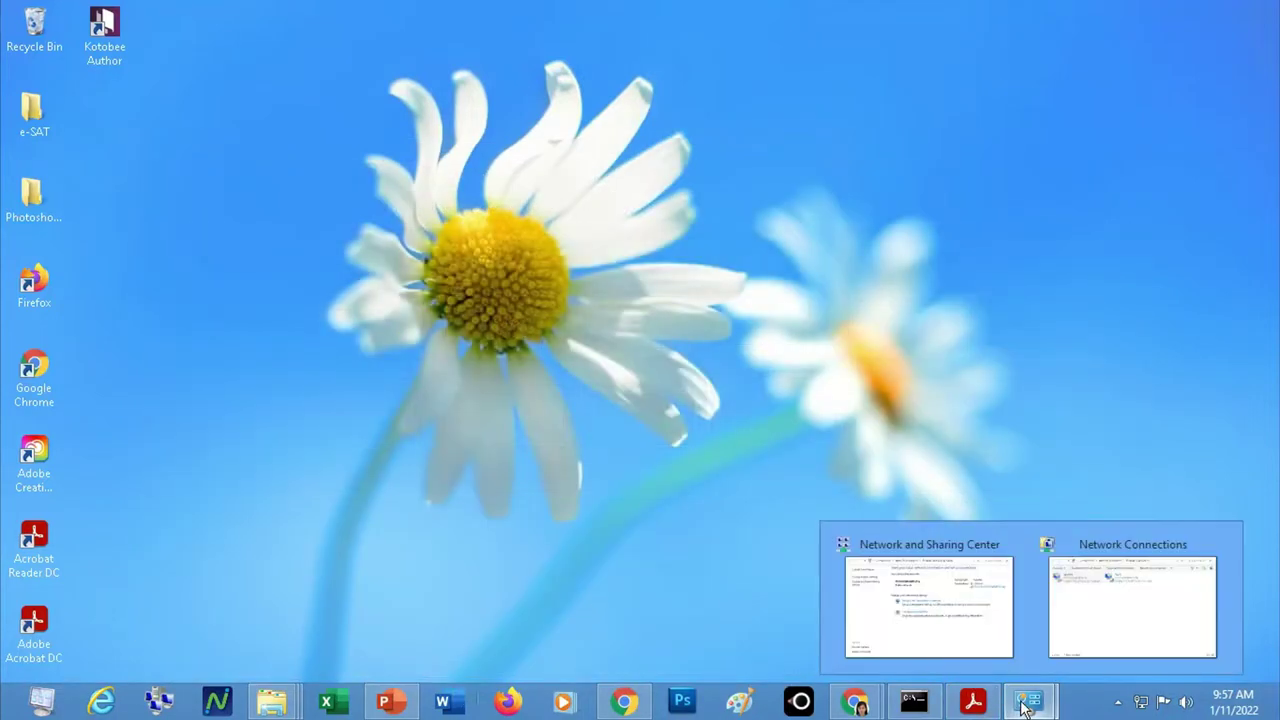
click(1075, 605)
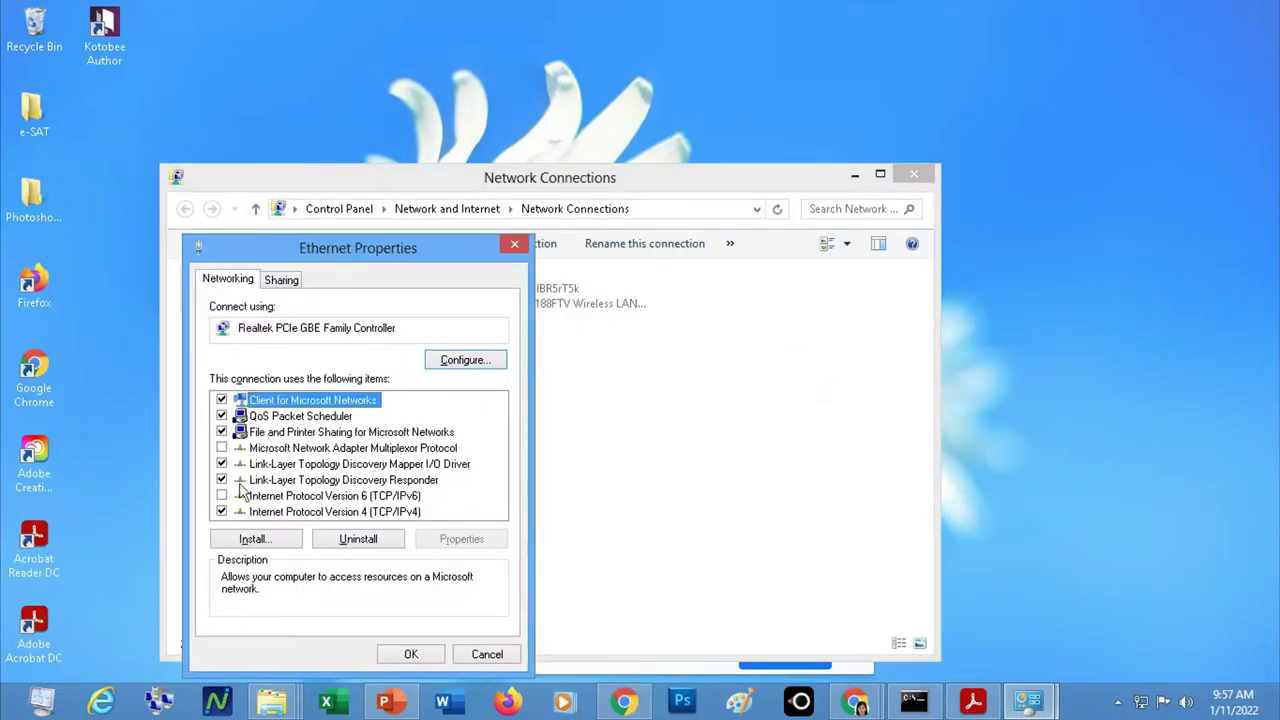
drag(339, 250, 407, 153)
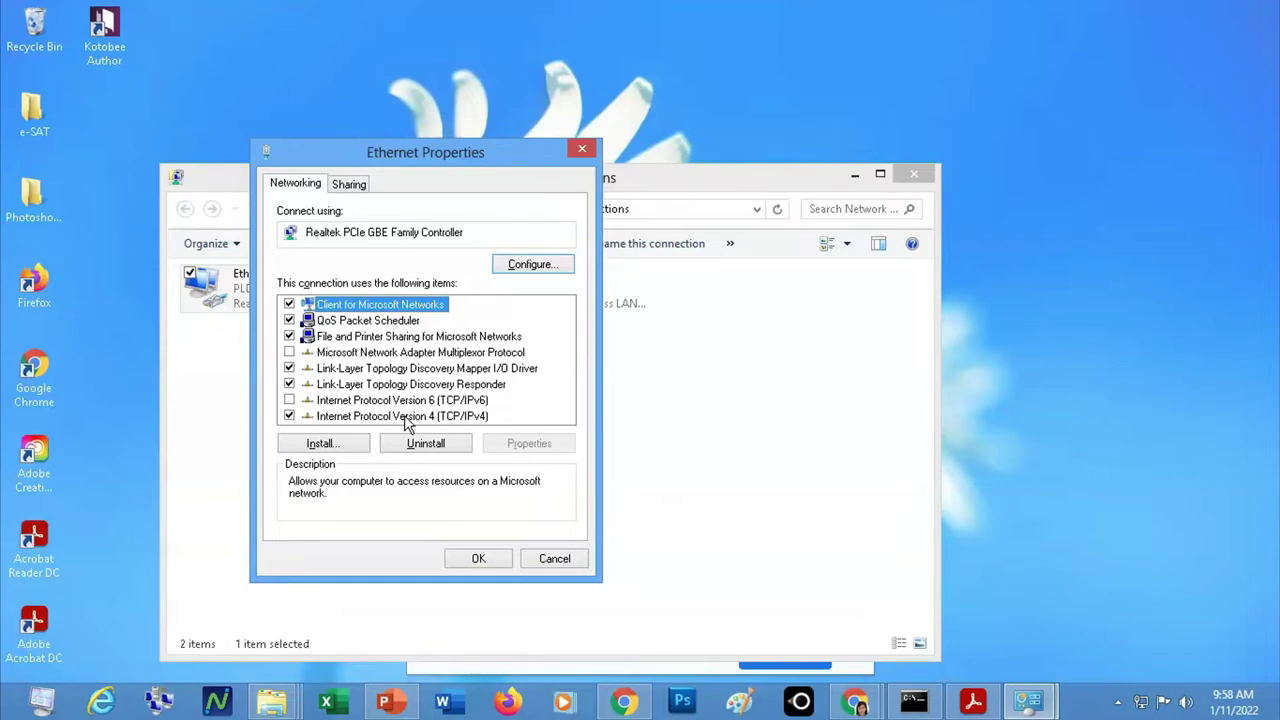
Open the properties of Internet Protocol Version 4 (TCP/IPv4) for the Ethernet adapter.
click(474, 401)
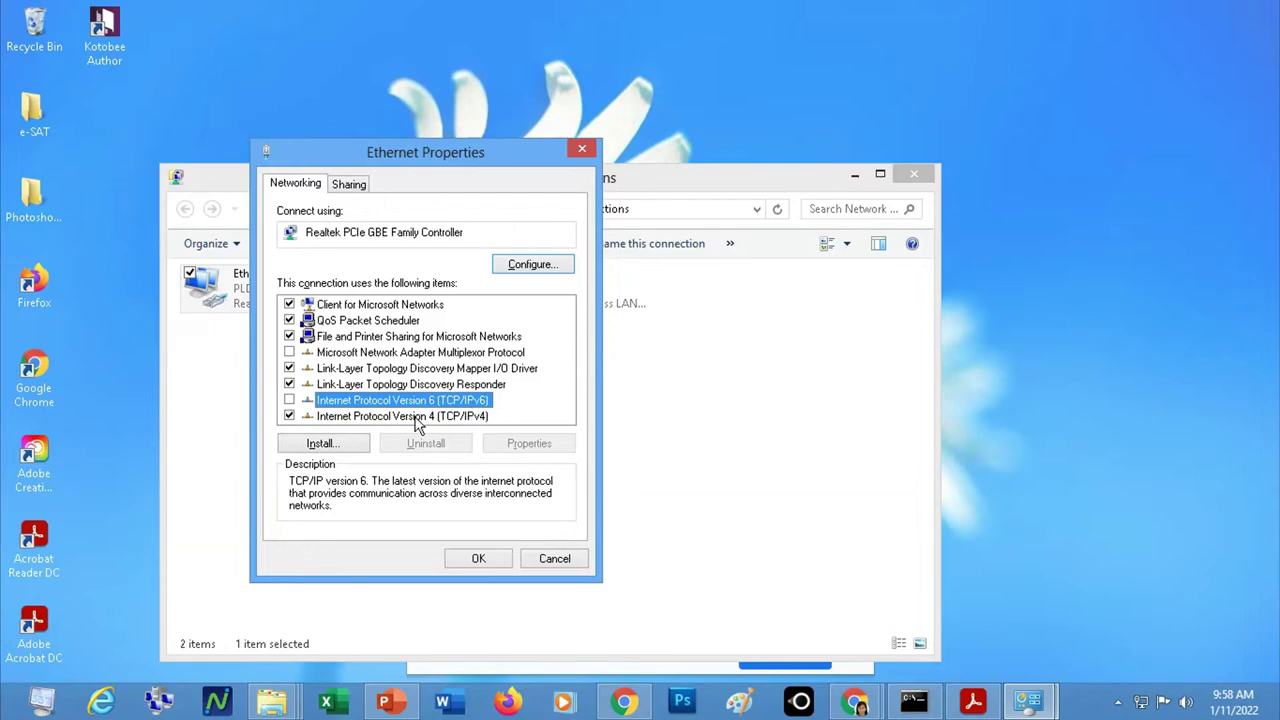
click(418, 416)
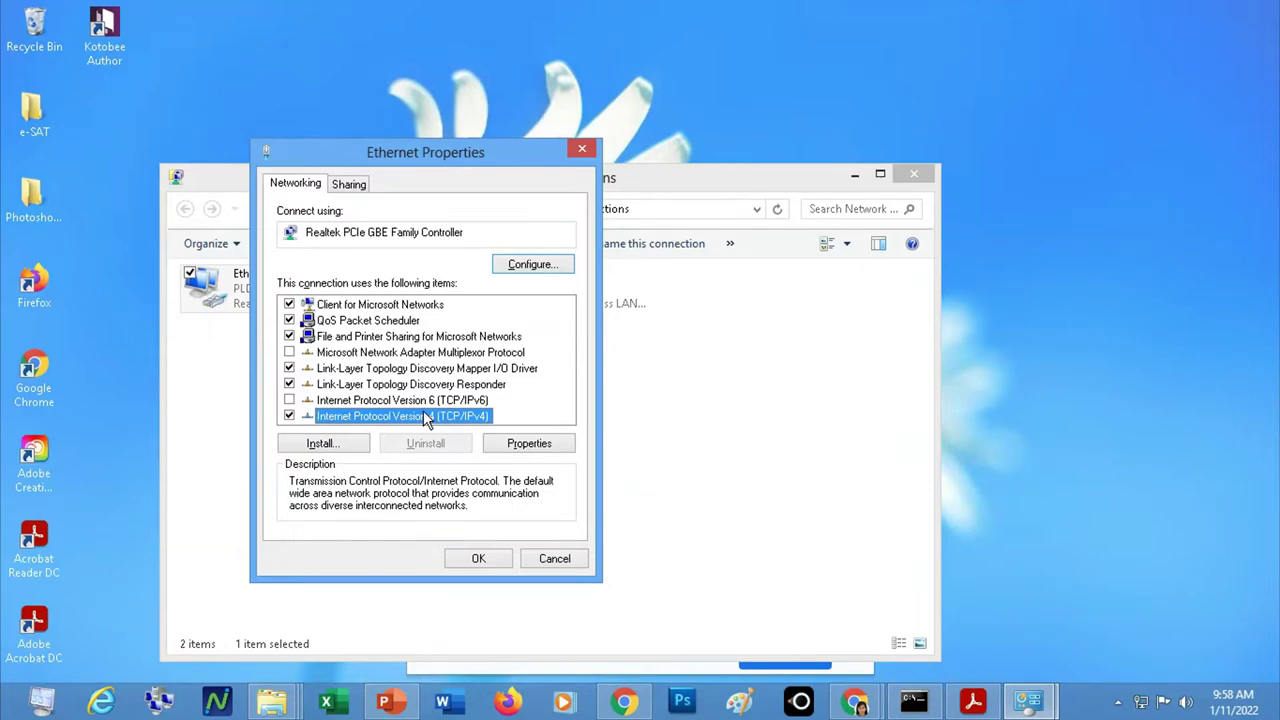
click(518, 450)
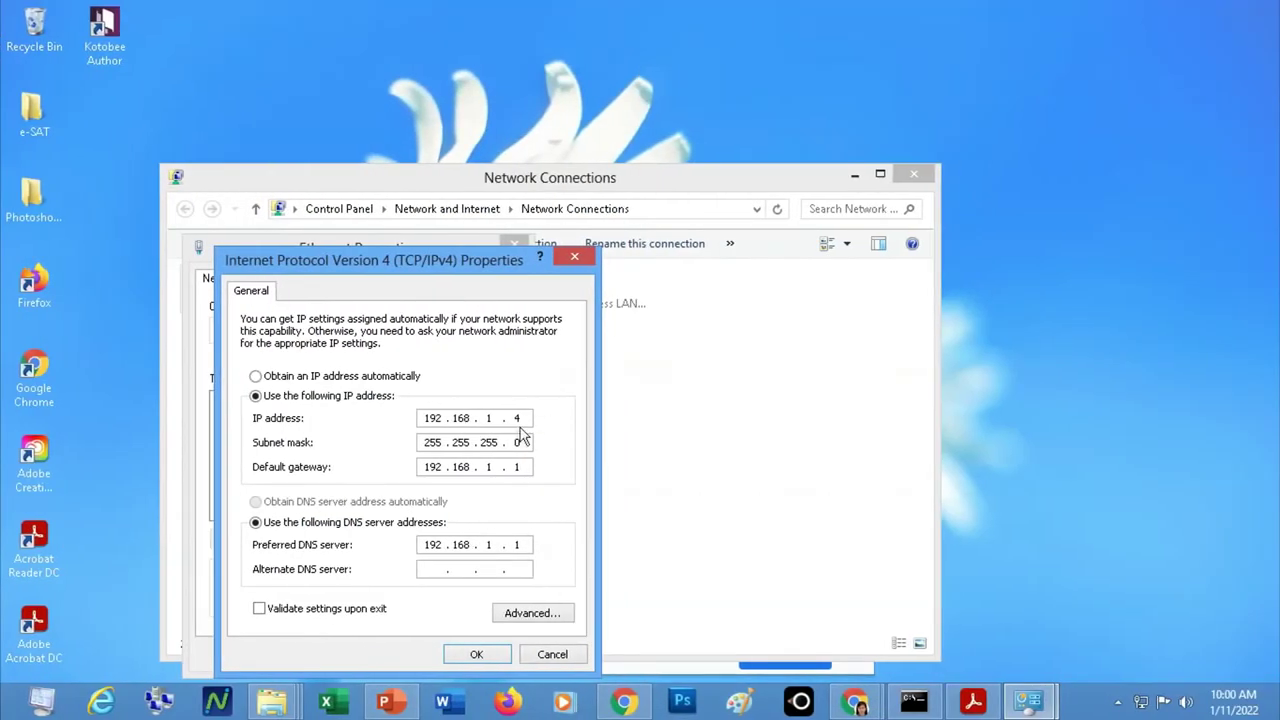
Examine the IP address, subnet mask and default gateway fields in the IPv4 properties.
click(525, 419)
double_click(516, 419)
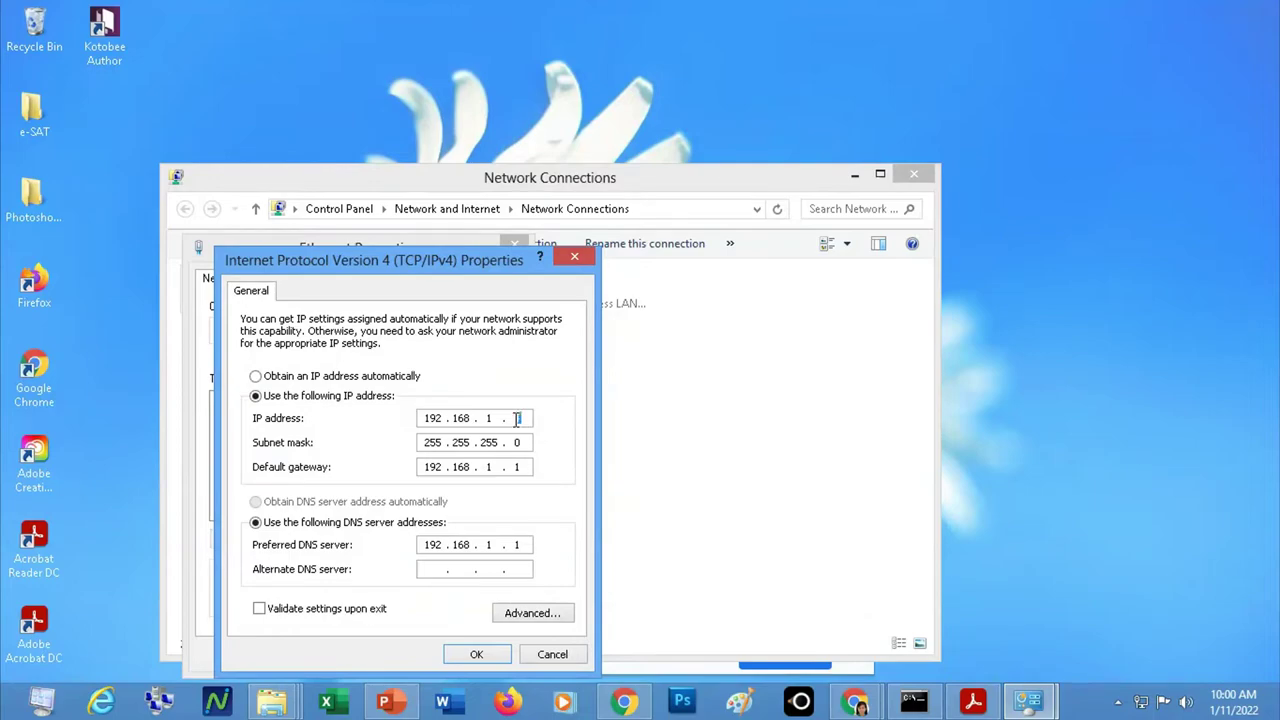
click(458, 443)
double_click(516, 469)
double_click(518, 418)
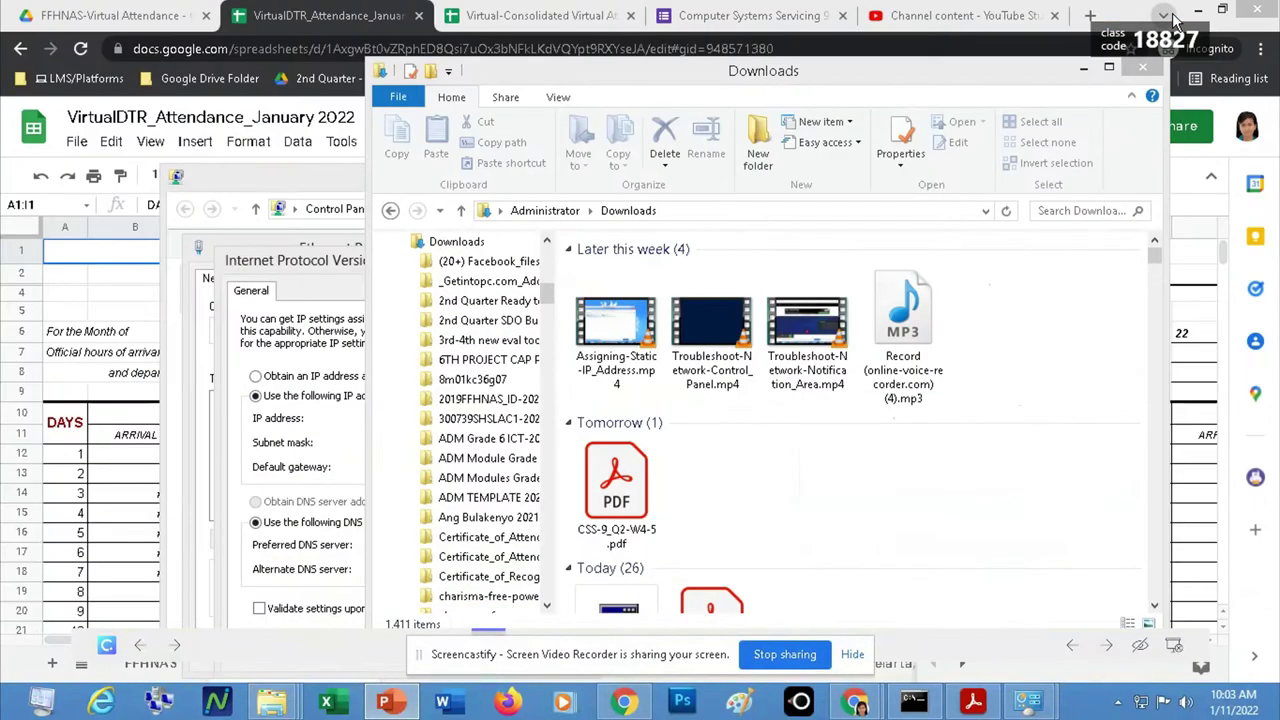
Minimize the attendance spreadsheet's browser window and the Downloads folder window.
click(1173, 11)
click(1197, 10)
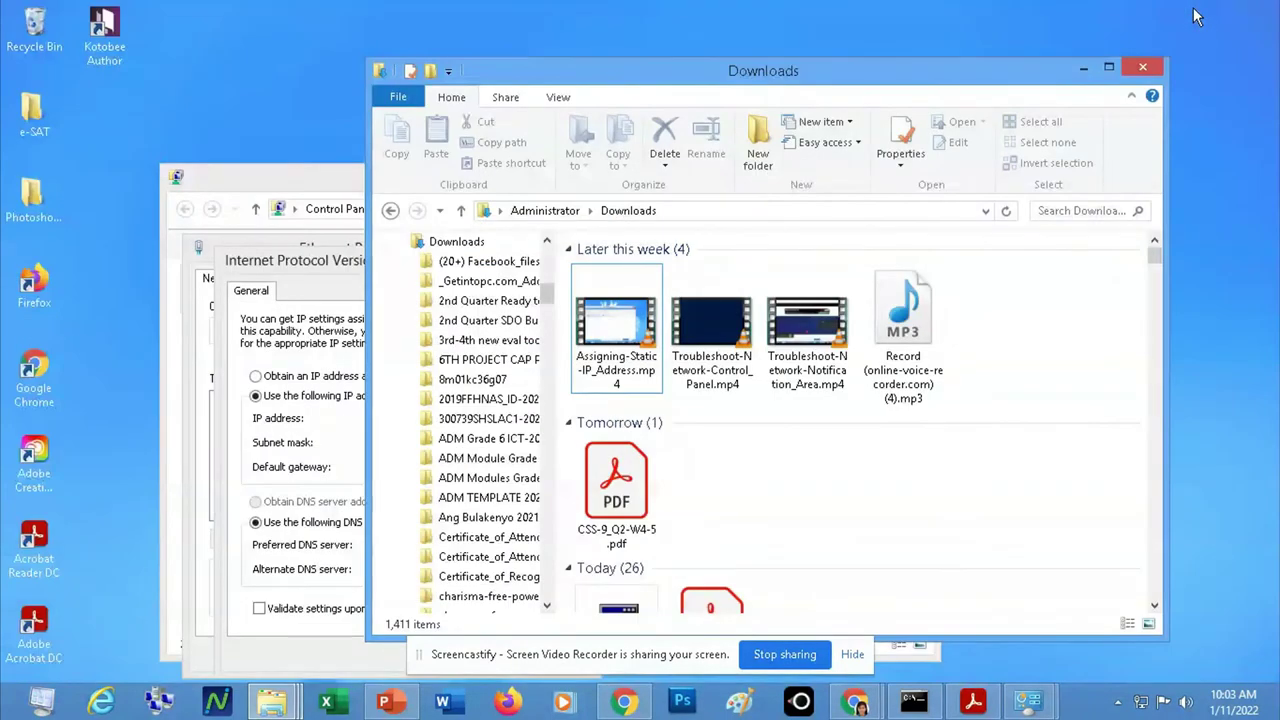
click(1081, 69)
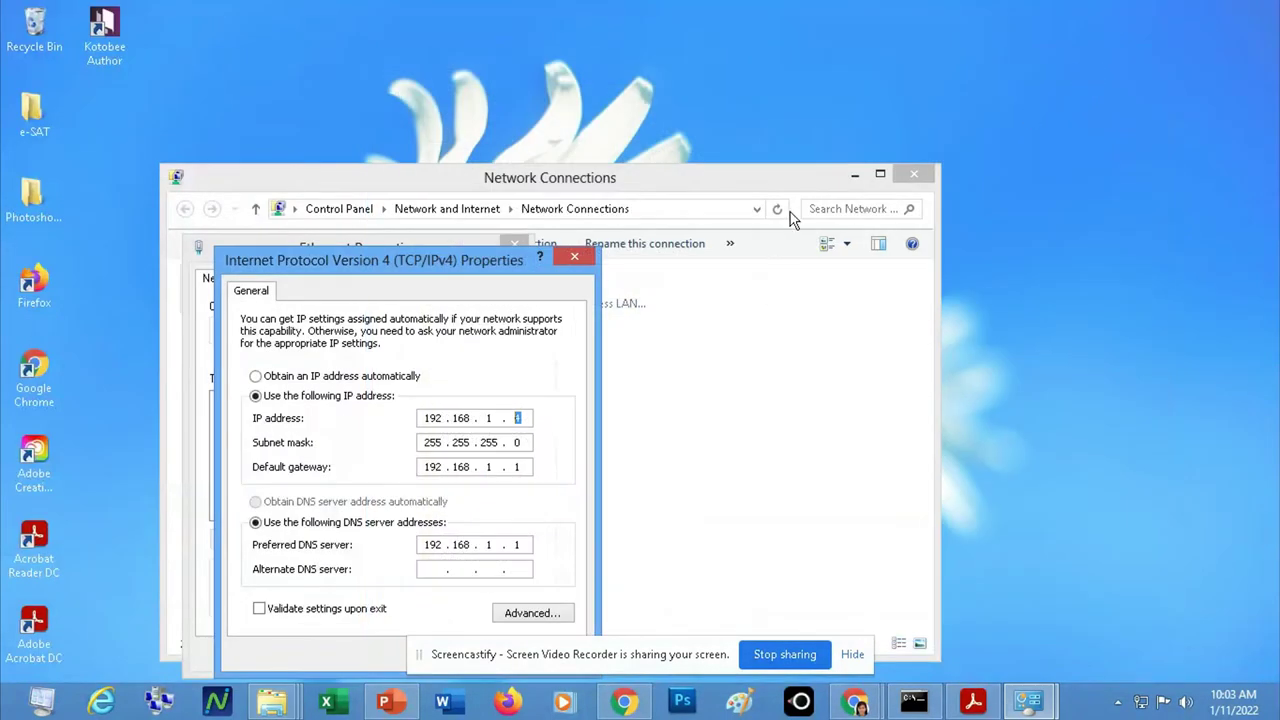
Close the IPv4 and Ethernet property dialogs without saving, along with the Network Connections window.
click(573, 258)
click(512, 246)
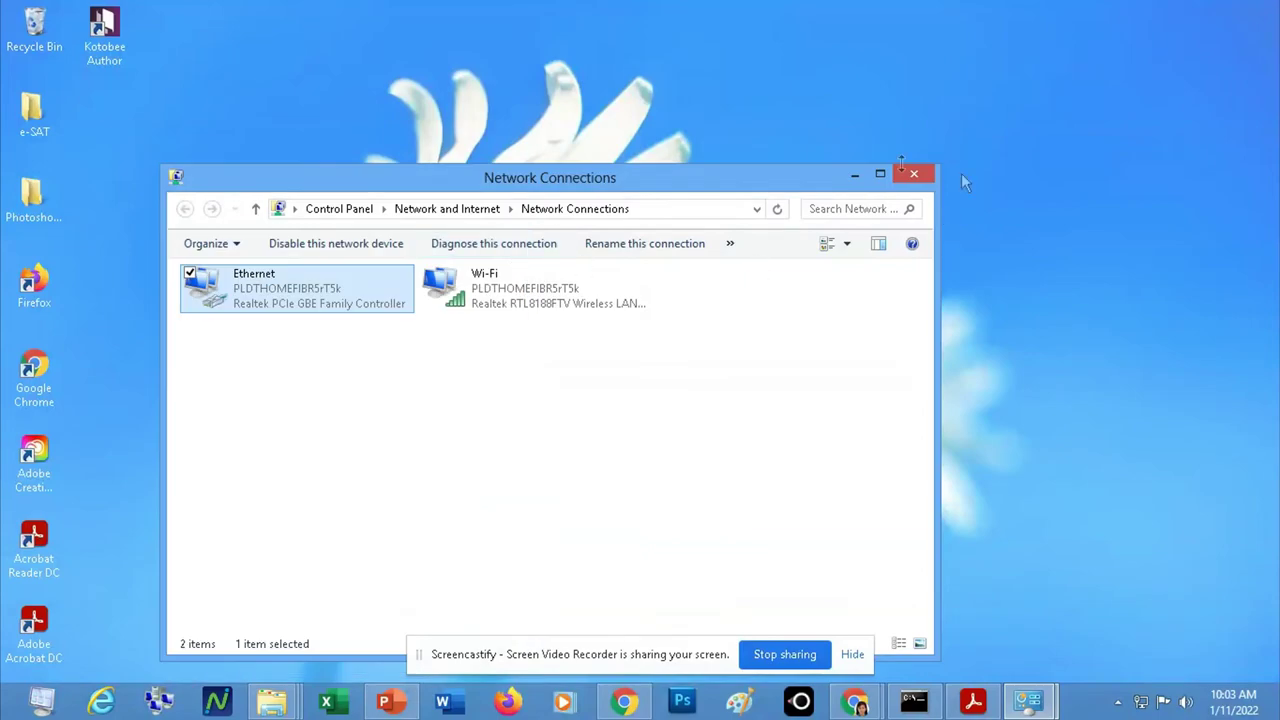
click(912, 177)
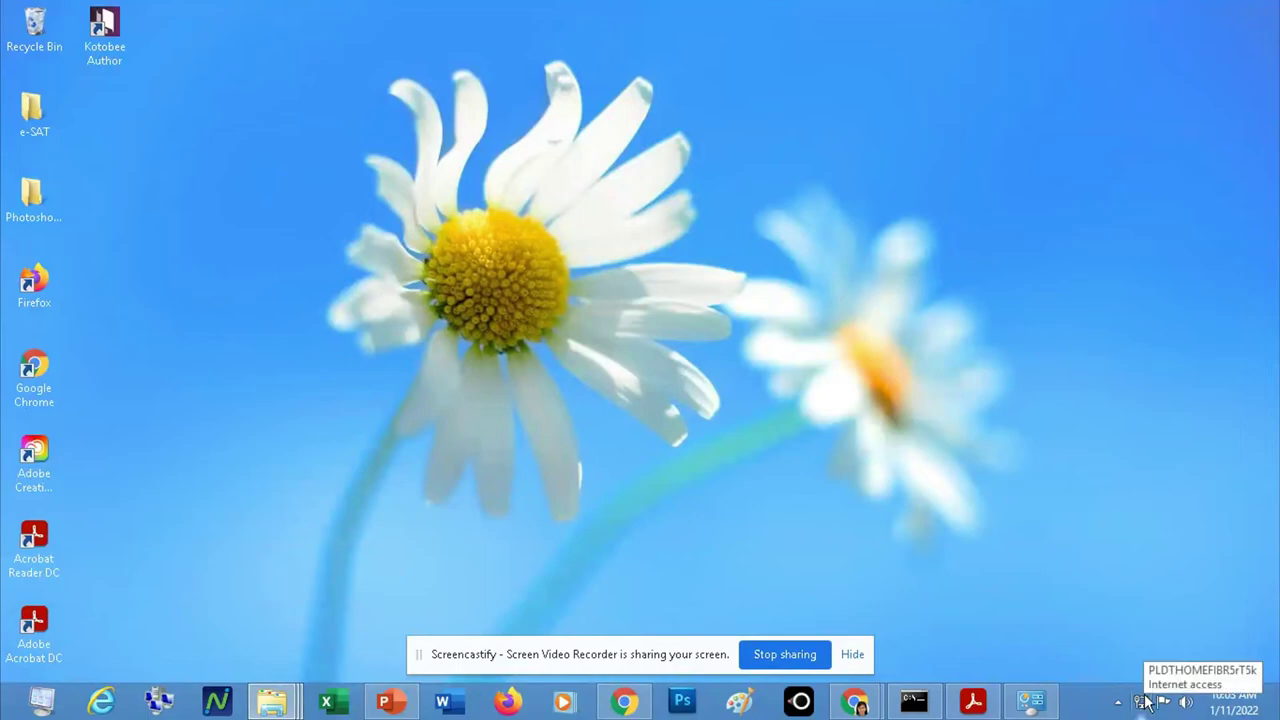
View the Control Panel route through Network and Internet to the Network and Sharing Center, and close the window.
click(1029, 703)
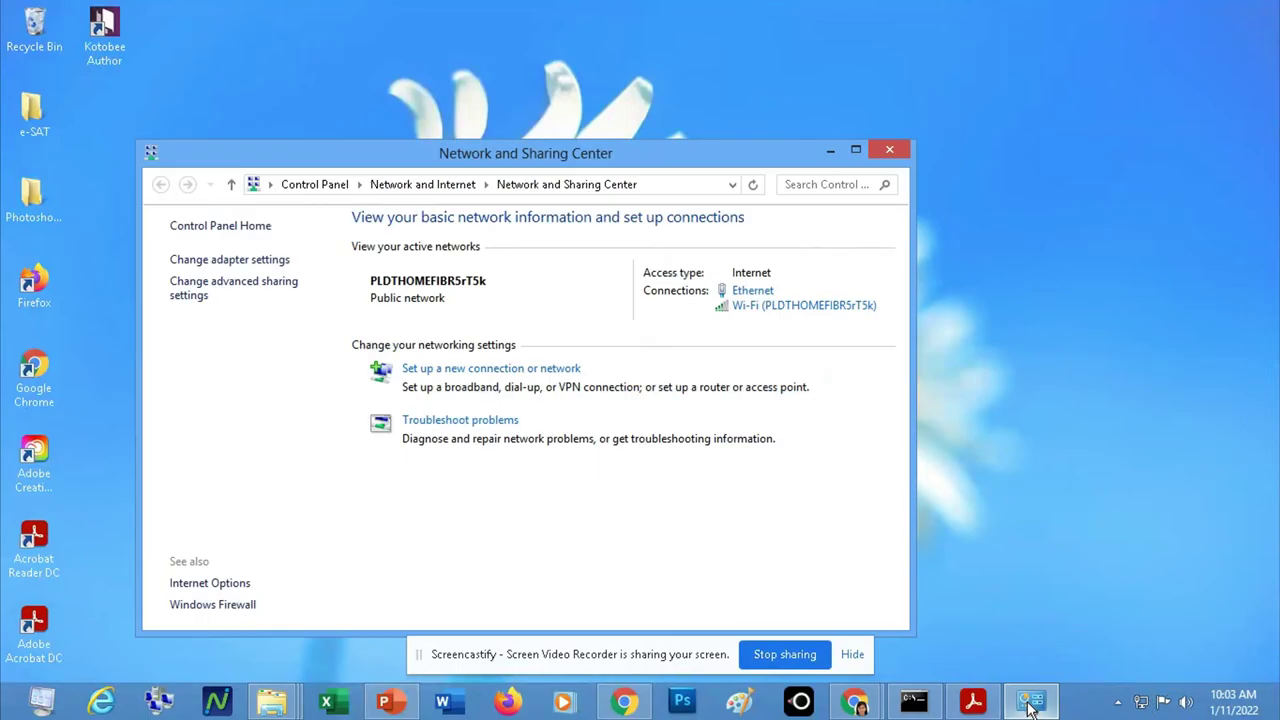
click(220, 228)
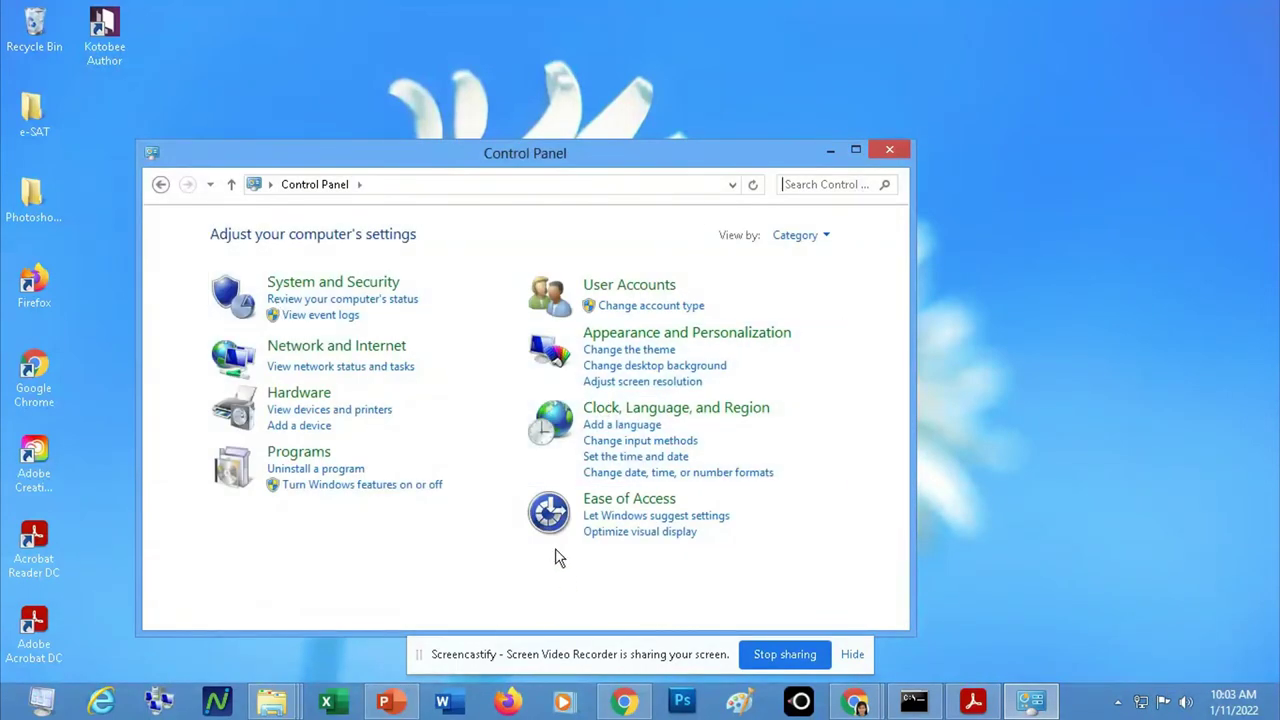
click(356, 355)
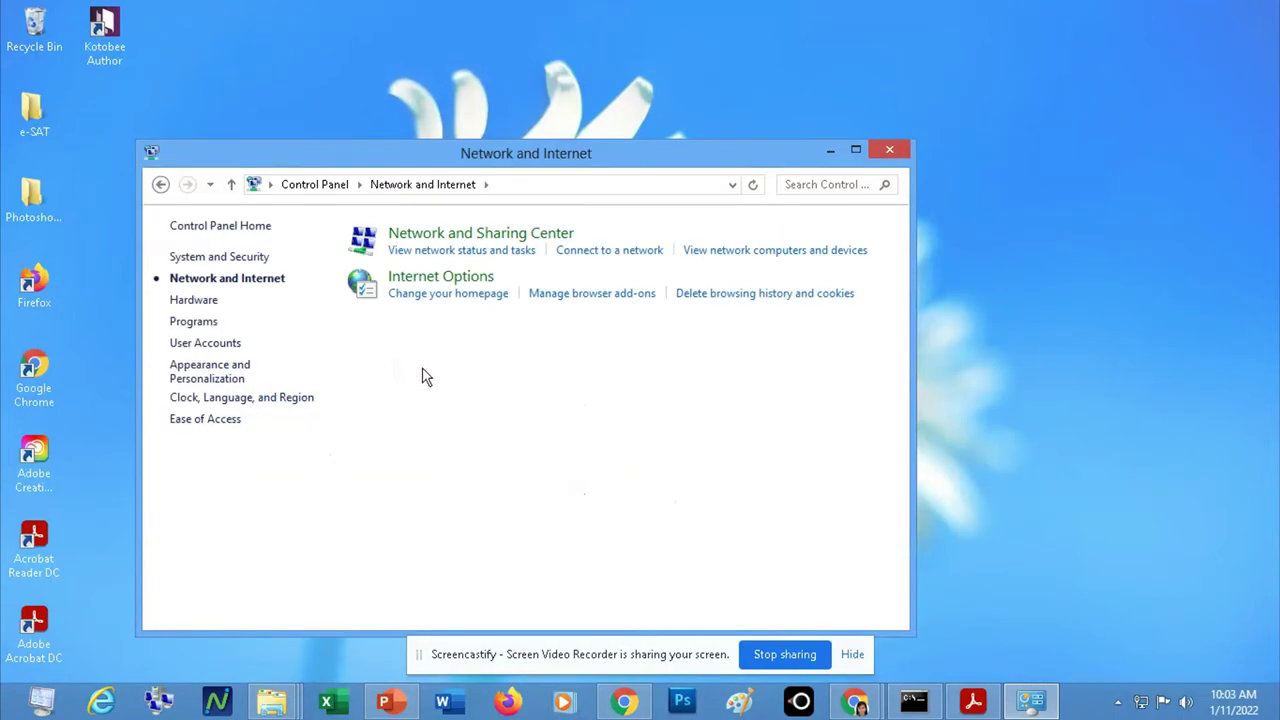
click(477, 239)
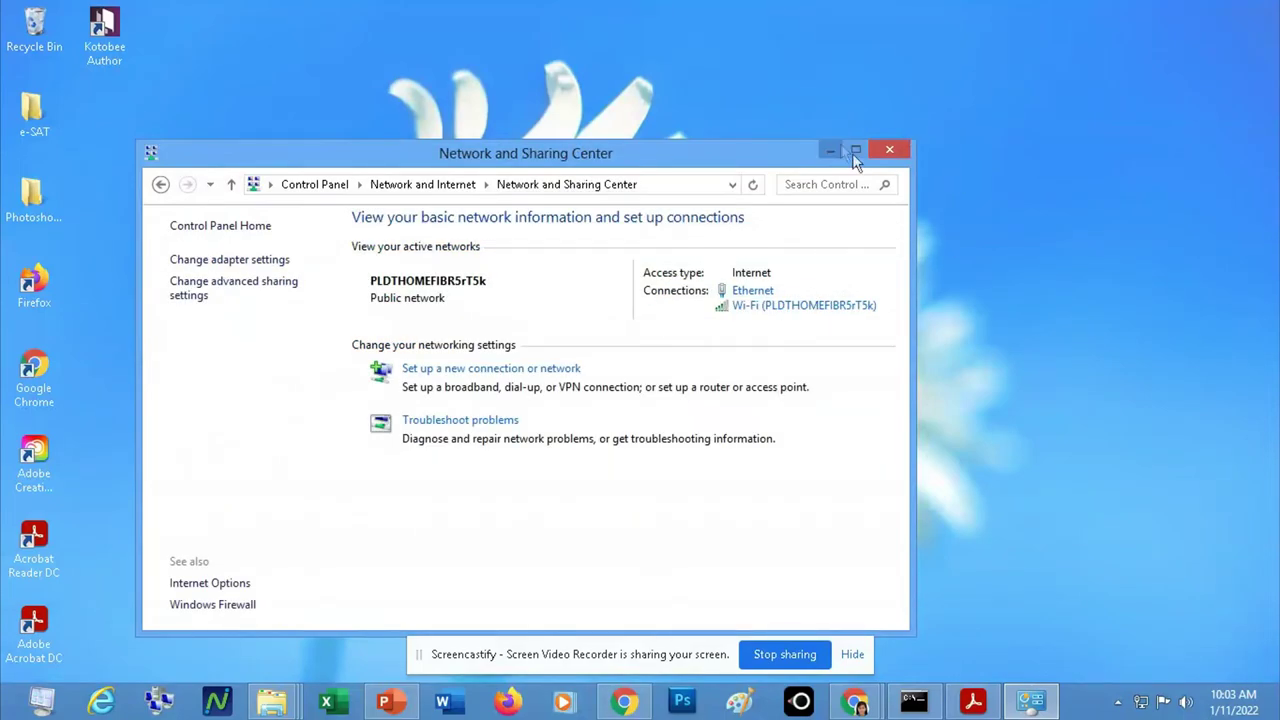
click(884, 152)
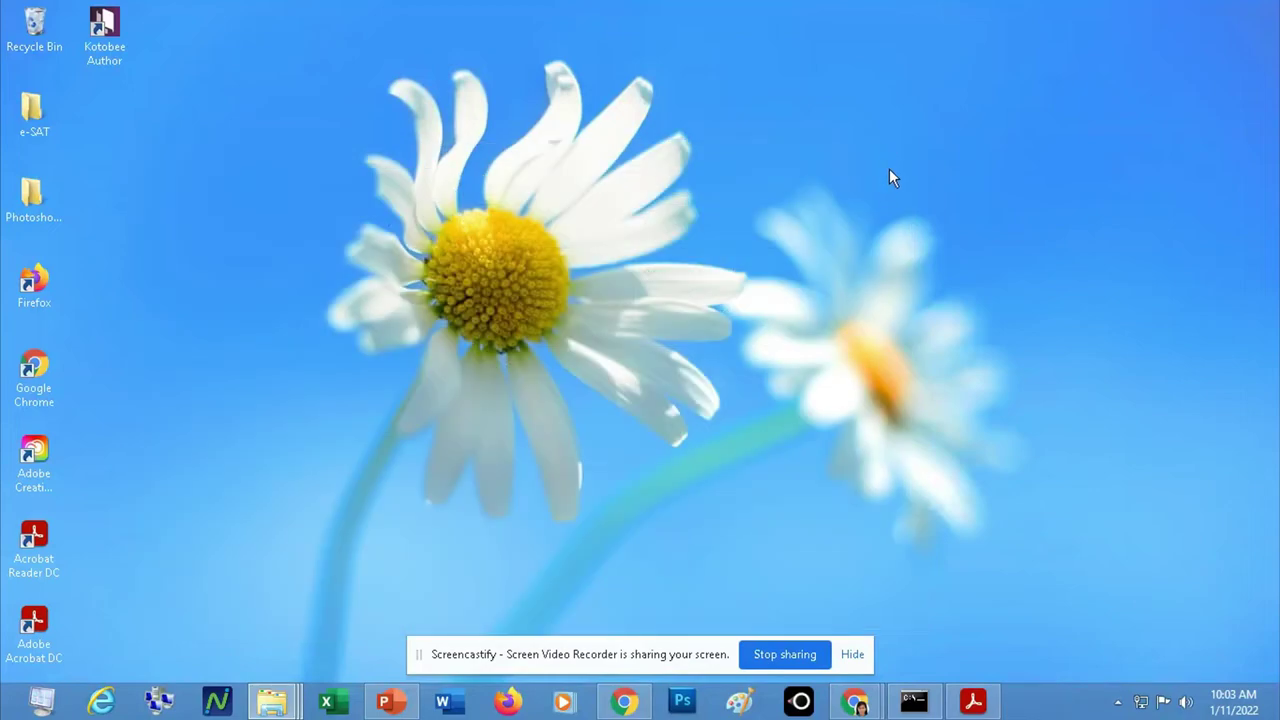
Open the Network and Sharing Center from the desktop's network status menu and show the adapter settings.
right_click(1141, 706)
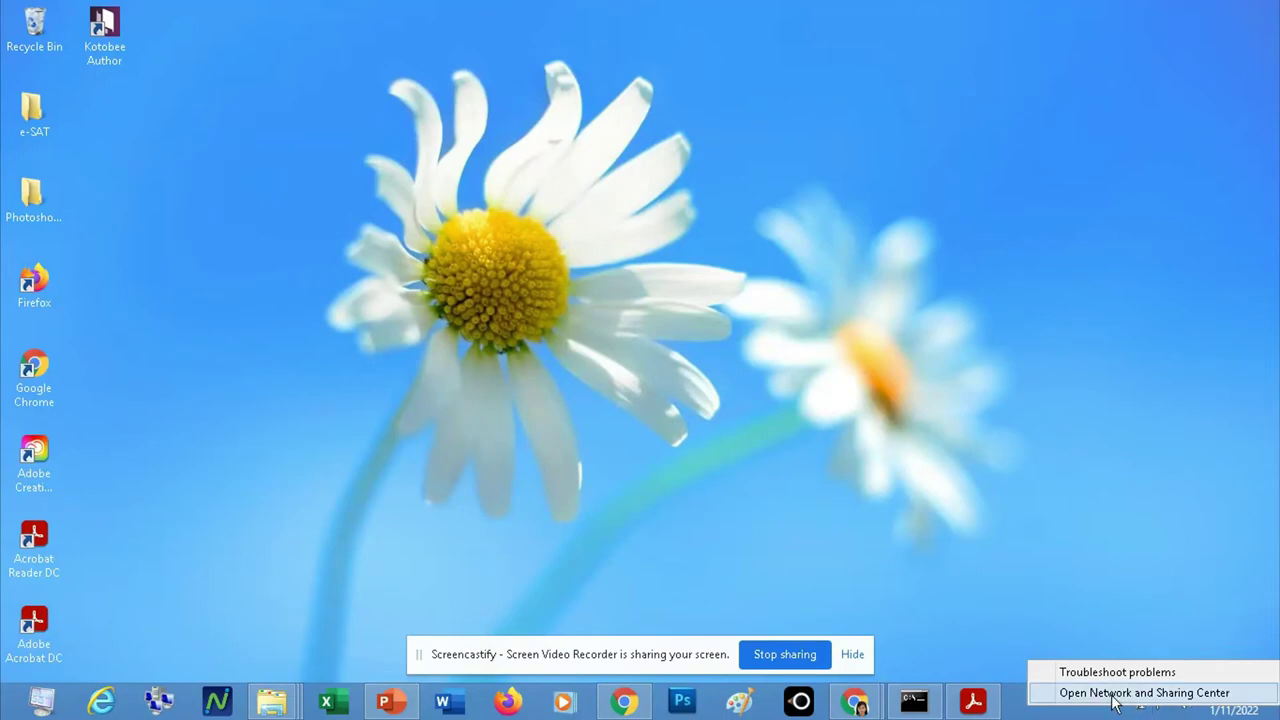
click(1144, 692)
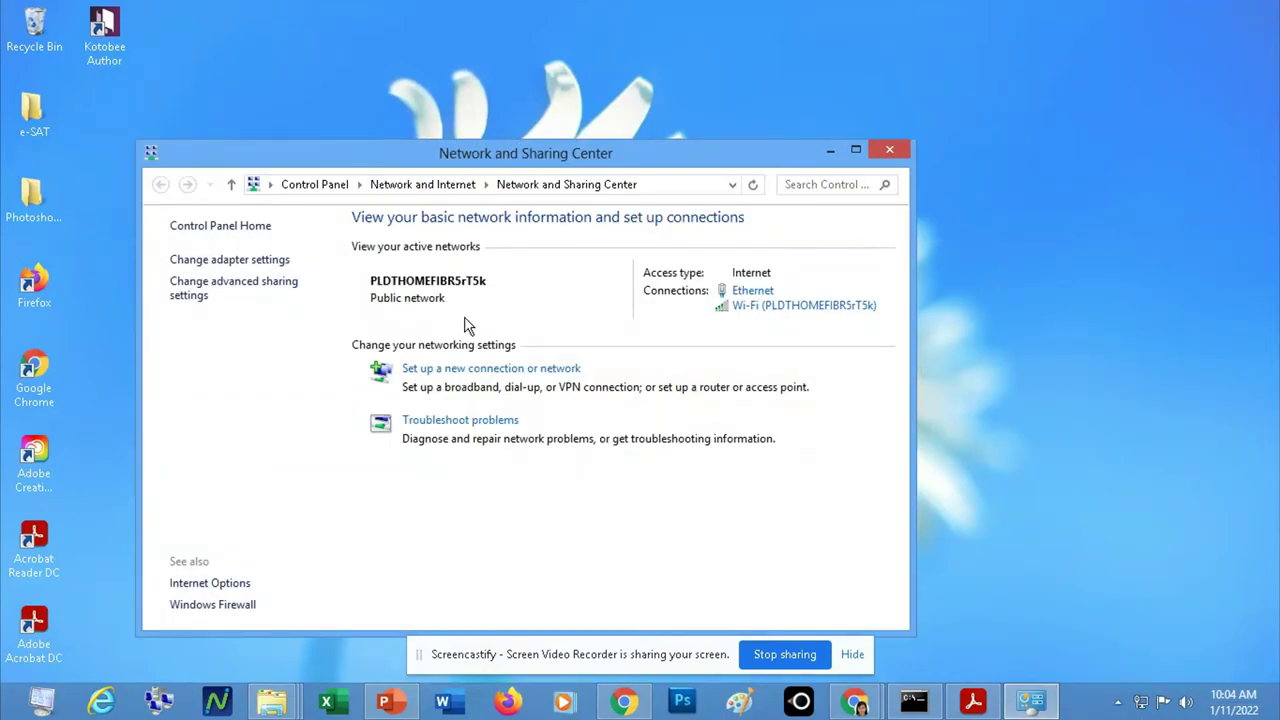
click(180, 261)
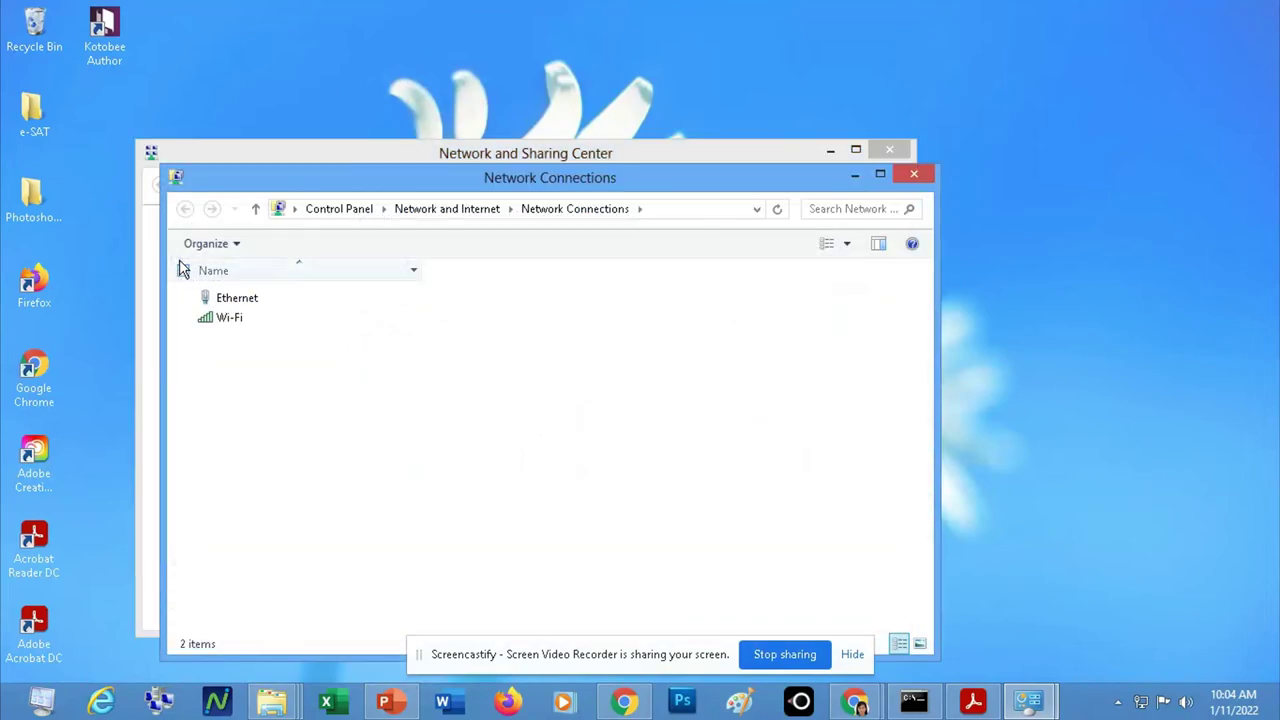
Open the properties of the Ethernet connection and move the dialog clear for viewing.
click(237, 298)
right_click(239, 305)
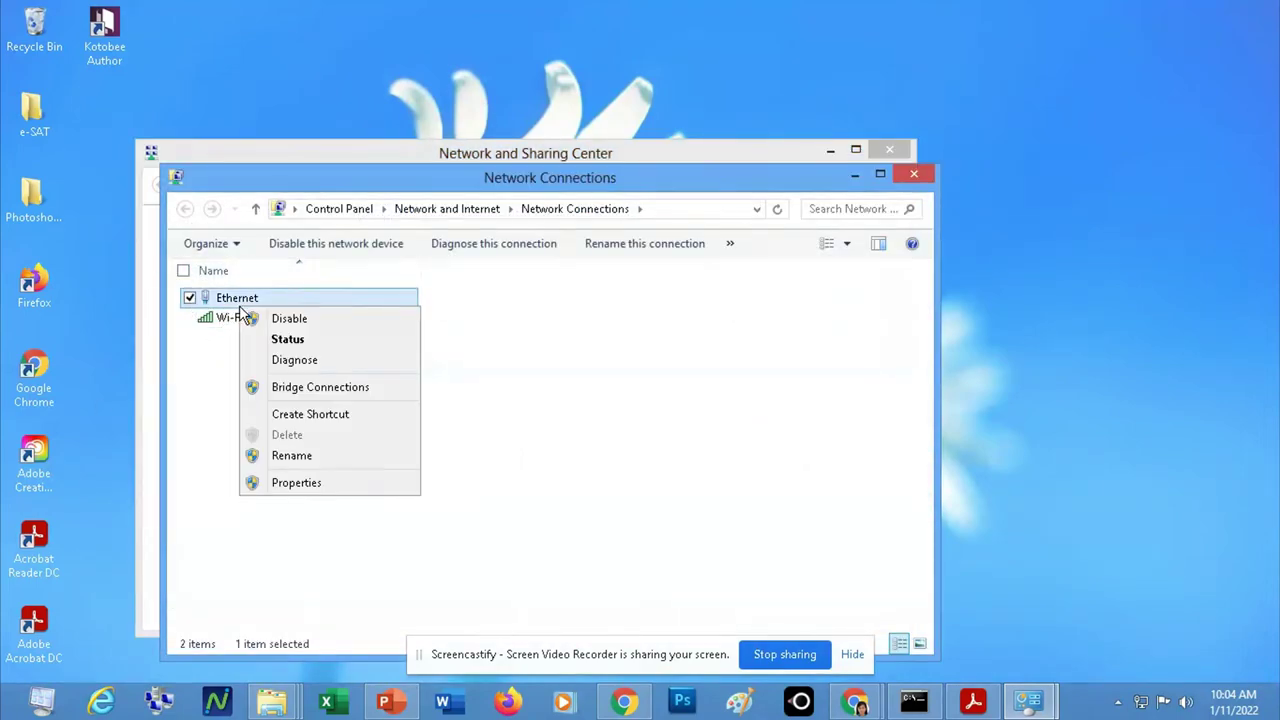
click(305, 484)
drag(398, 252, 444, 156)
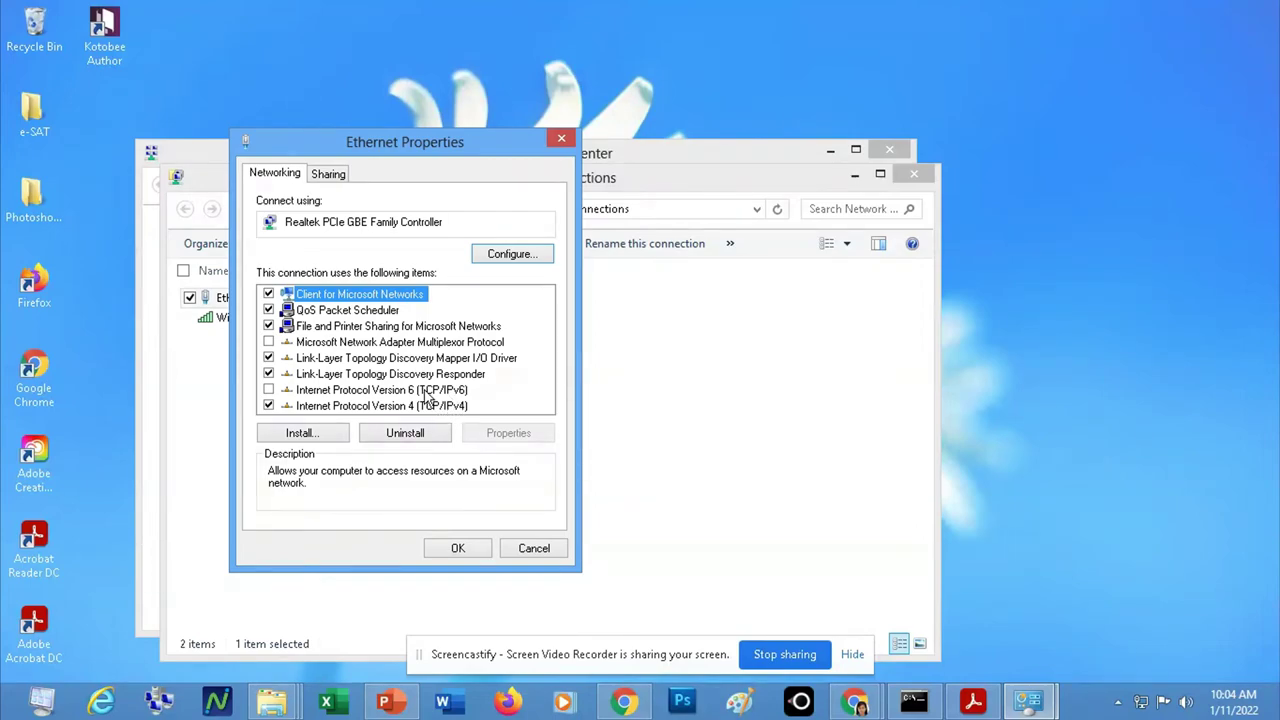
Enable Internet Protocol Version 6 and disable it again, and open the properties of Internet Protocol Version 4 (TCP/IPv4).
click(268, 391)
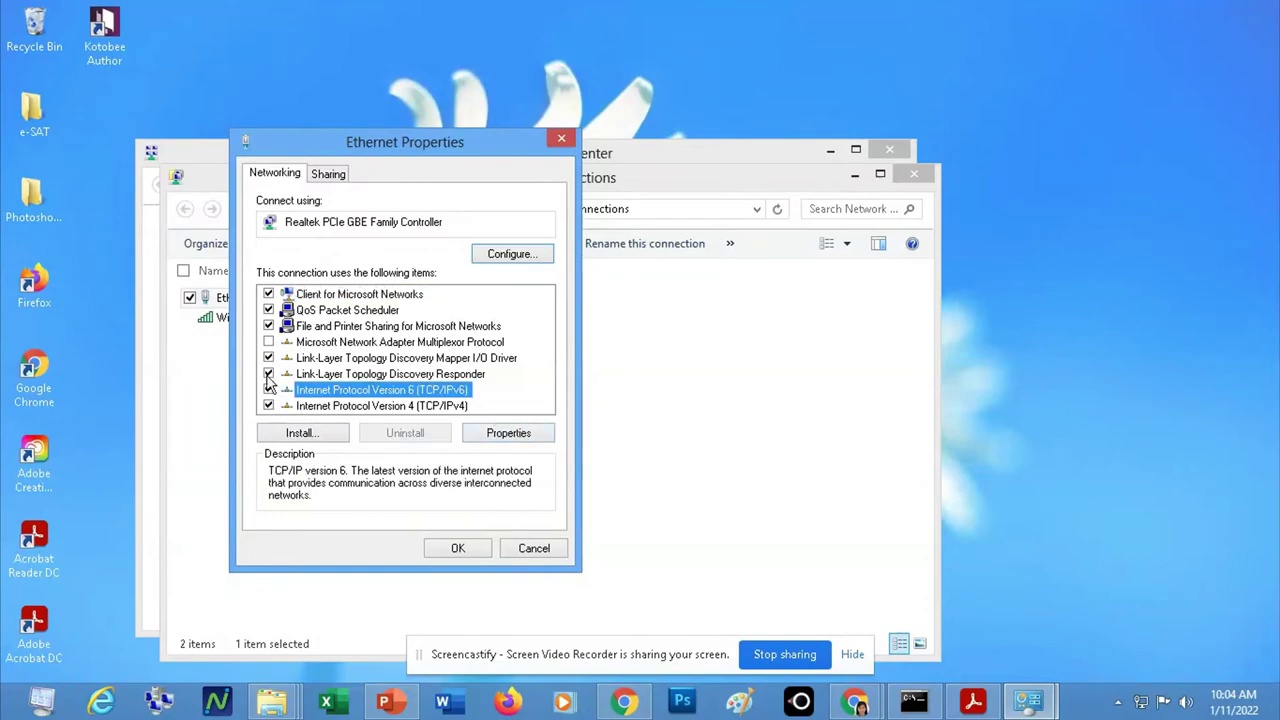
click(268, 391)
click(398, 406)
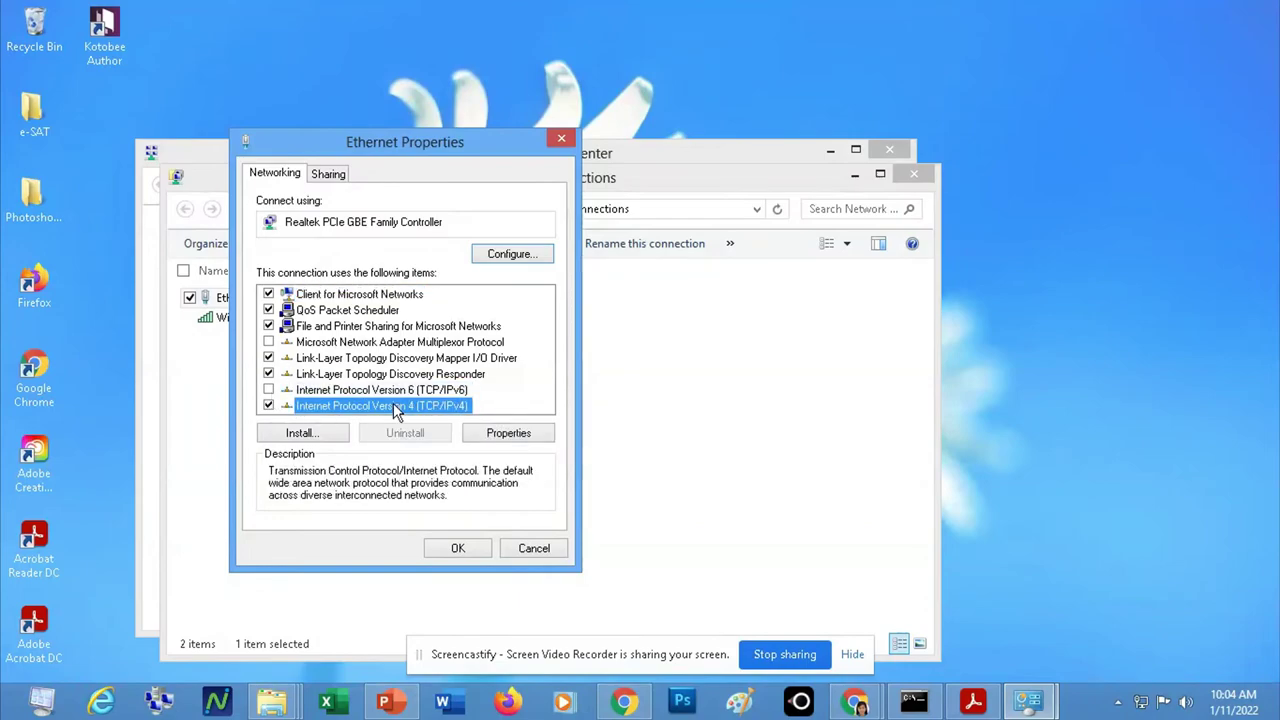
click(508, 433)
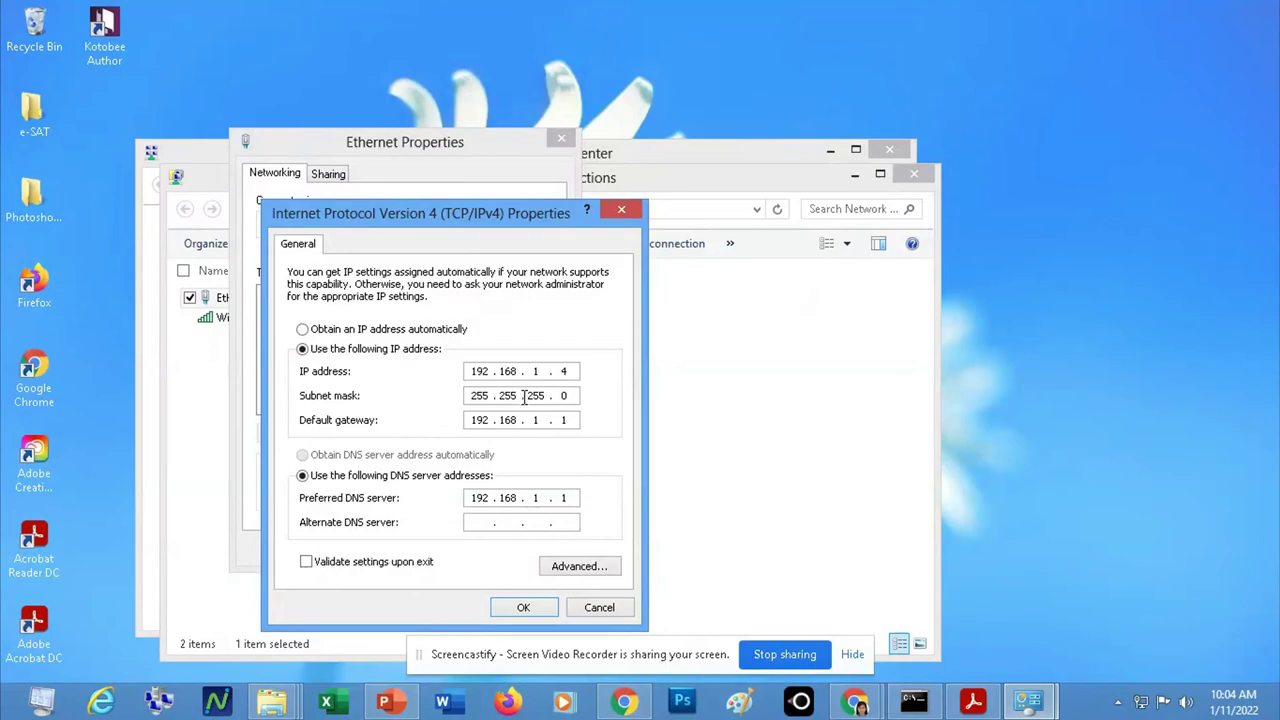
Set the Ethernet adapter to obtain its IP address and DNS server address automatically, save the settings and close the network windows.
click(303, 331)
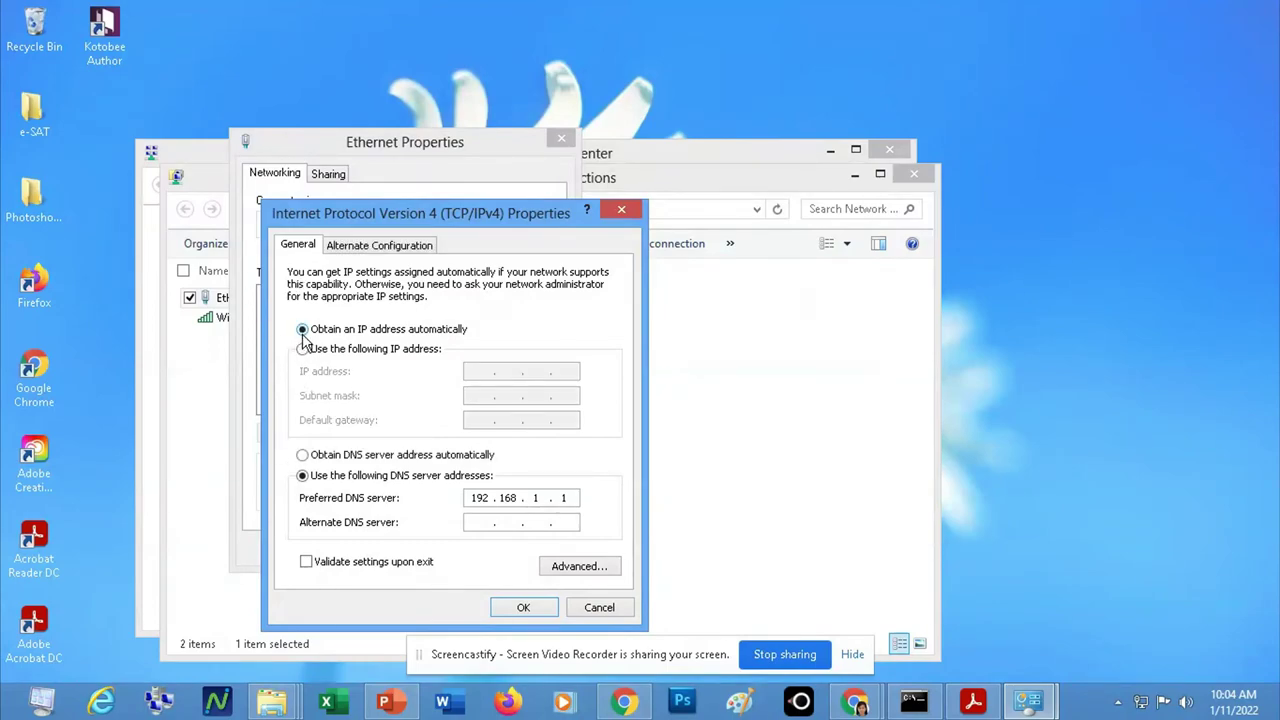
click(303, 456)
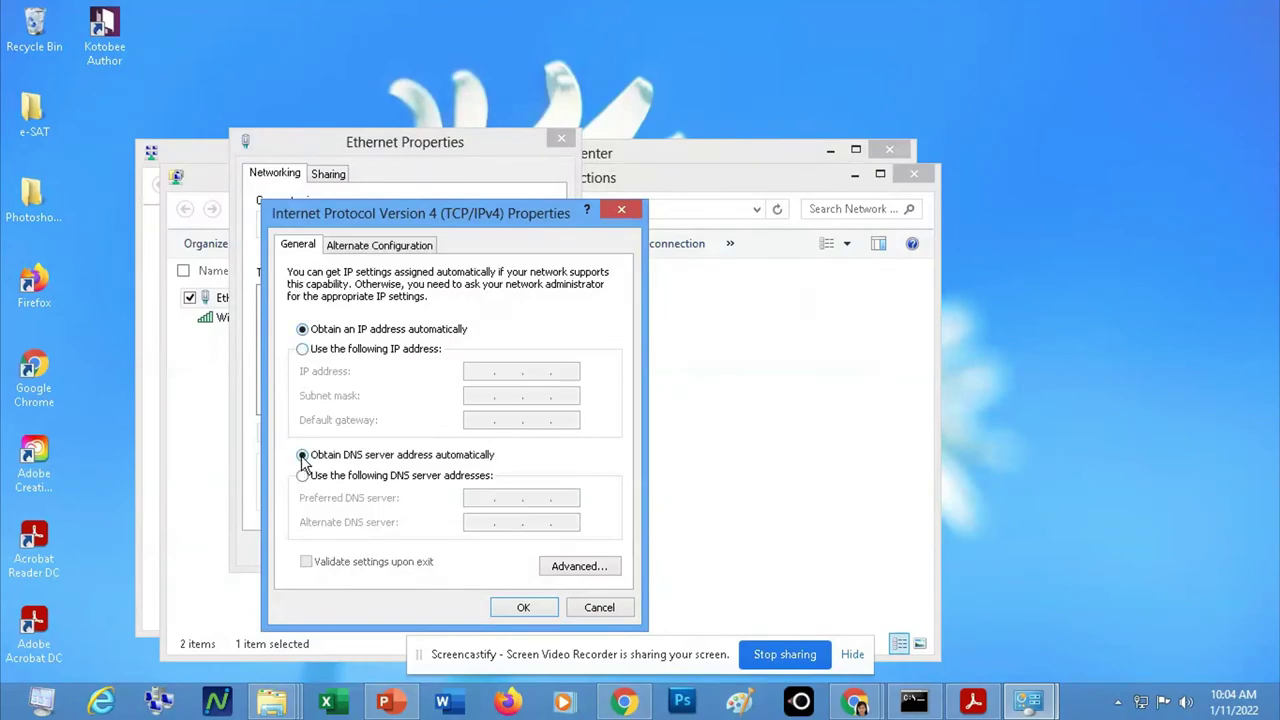
click(523, 609)
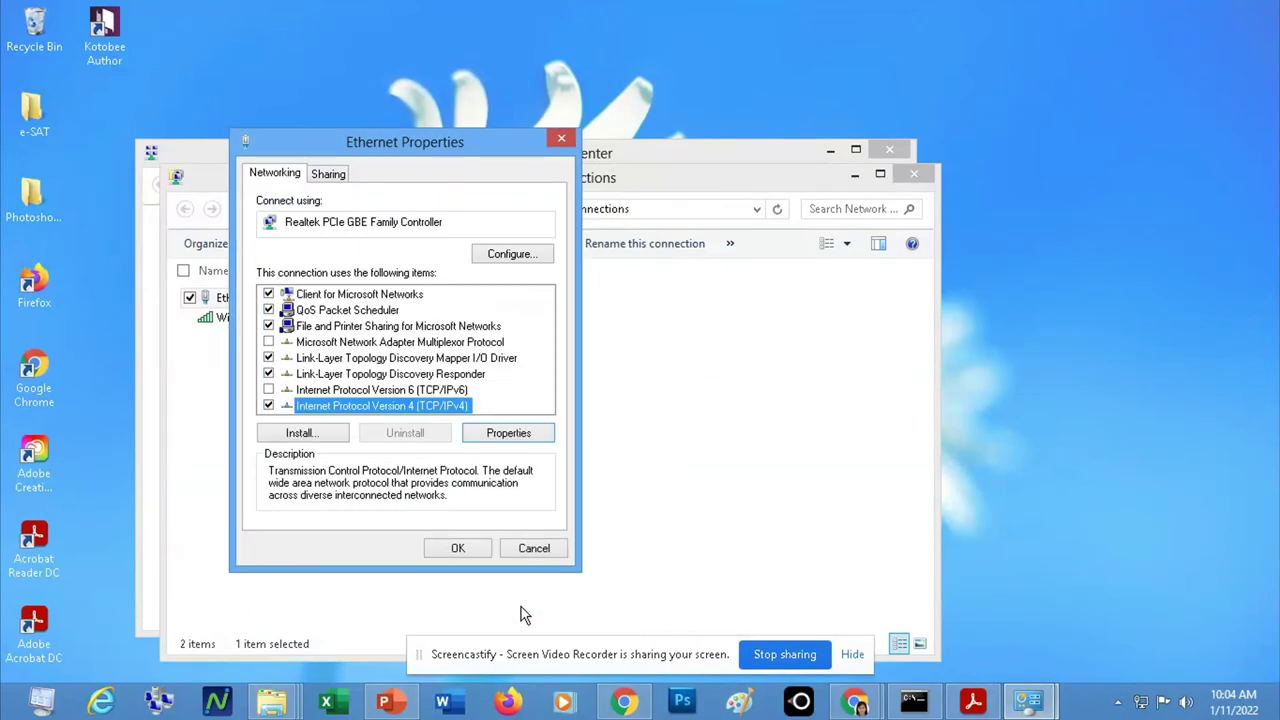
click(458, 548)
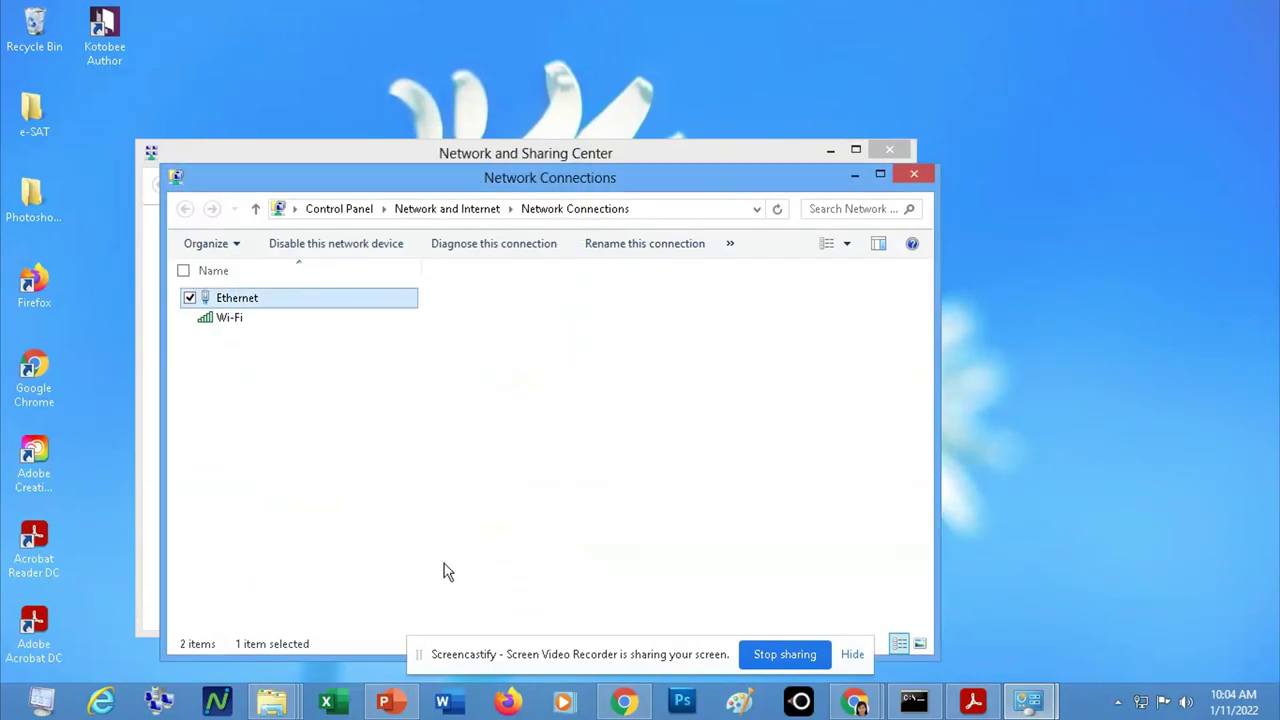
click(914, 174)
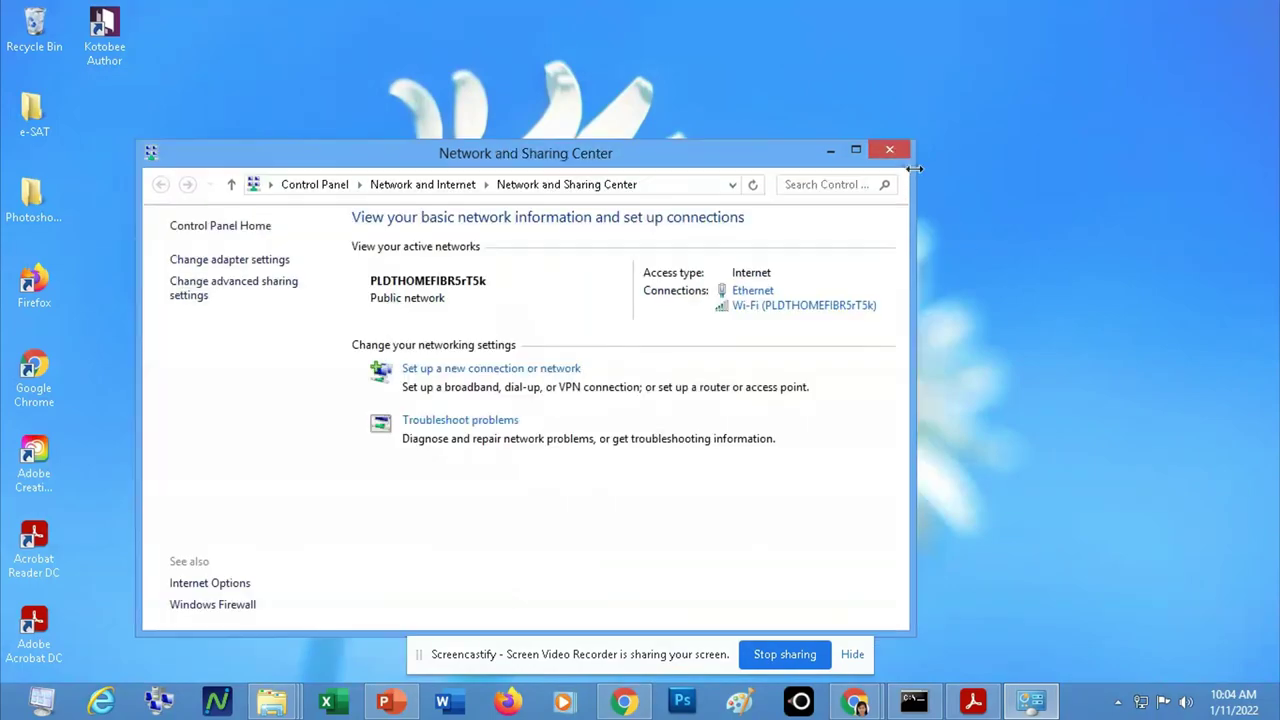
click(891, 152)
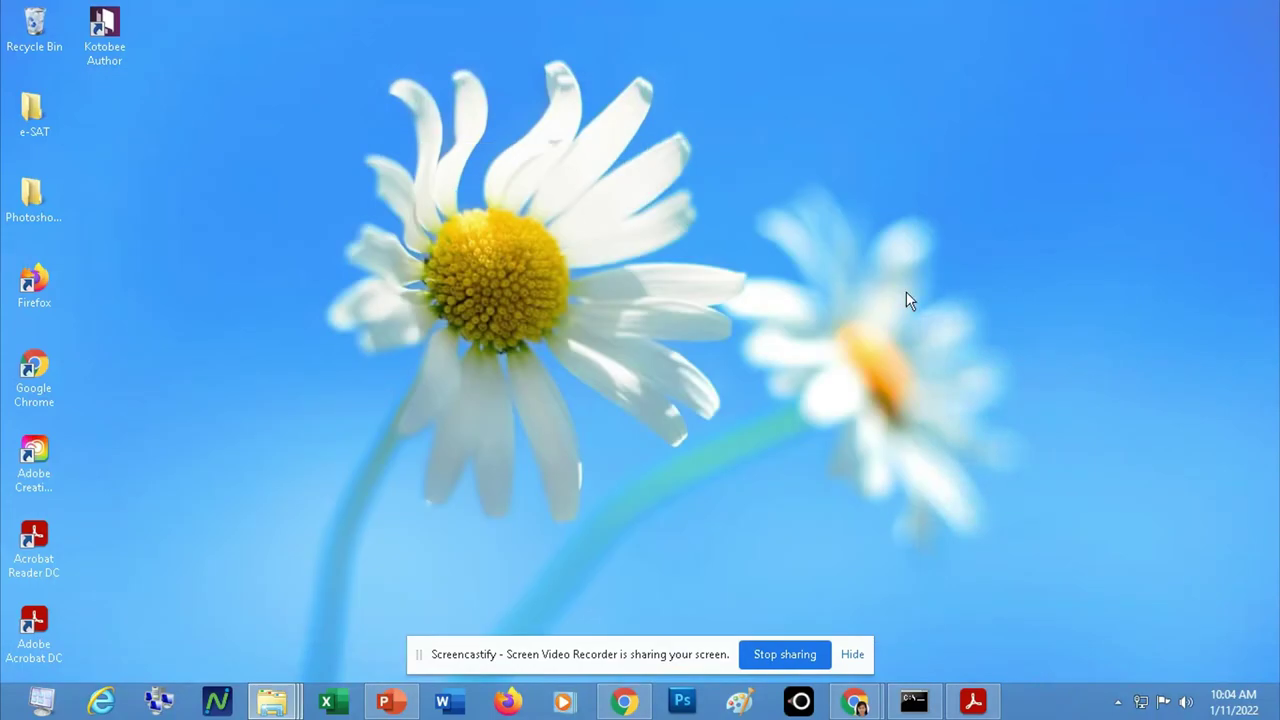